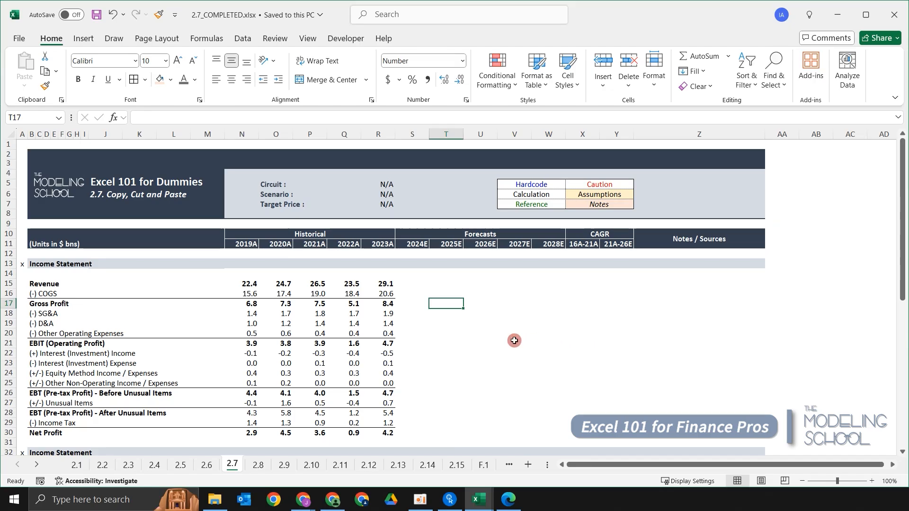
- Look over the completed income statement and the empty second income statement below it
{"action": "scroll", "coordinate": [528, 334], "scroll_direction": "down", "scroll_amount": 7}
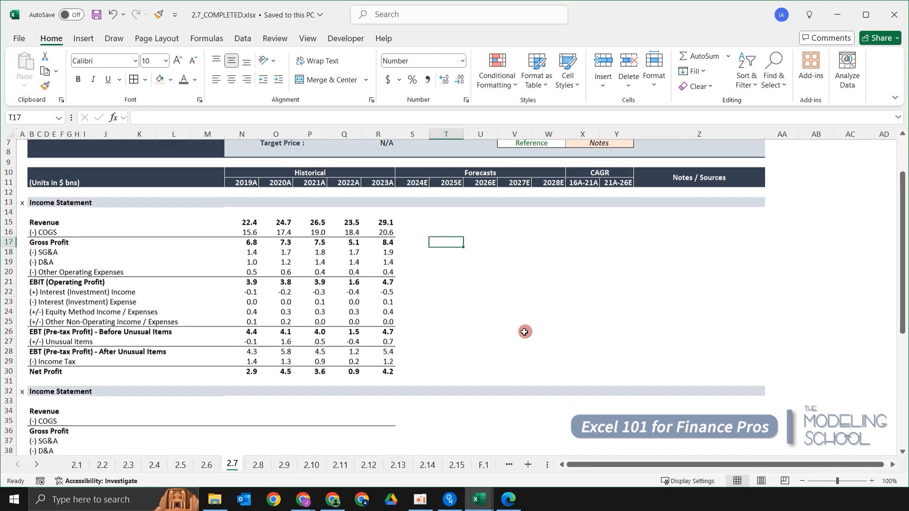
{"action": "left_click", "coordinate": [499, 297]}
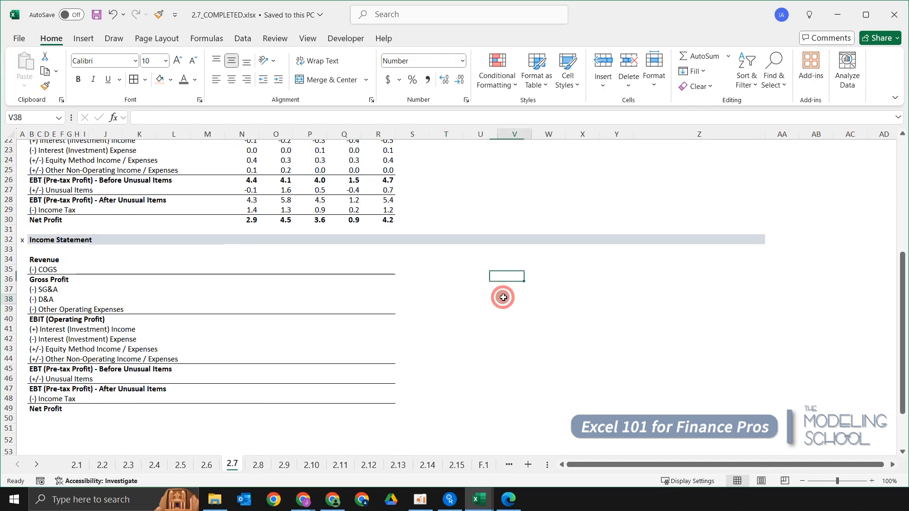
{"action": "key", "text": "Left"}
{"action": "key", "text": "Left"}
{"action": "key", "text": "Left"}
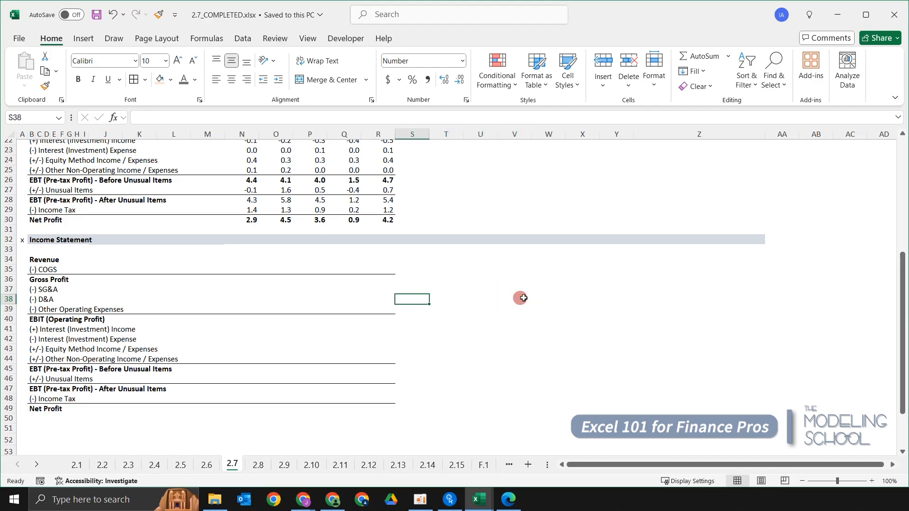
{"action": "scroll", "coordinate": [523, 297], "scroll_direction": "up", "scroll_amount": 5}
{"action": "left_click", "coordinate": [526, 264]}
{"action": "key", "text": "Left"}
{"action": "key", "text": "Up"}
{"action": "key", "text": "Up"}
{"action": "key", "text": "Up"}
{"action": "key", "text": "Up"}
{"action": "key", "text": "Up"}
{"action": "key", "text": "Left"}
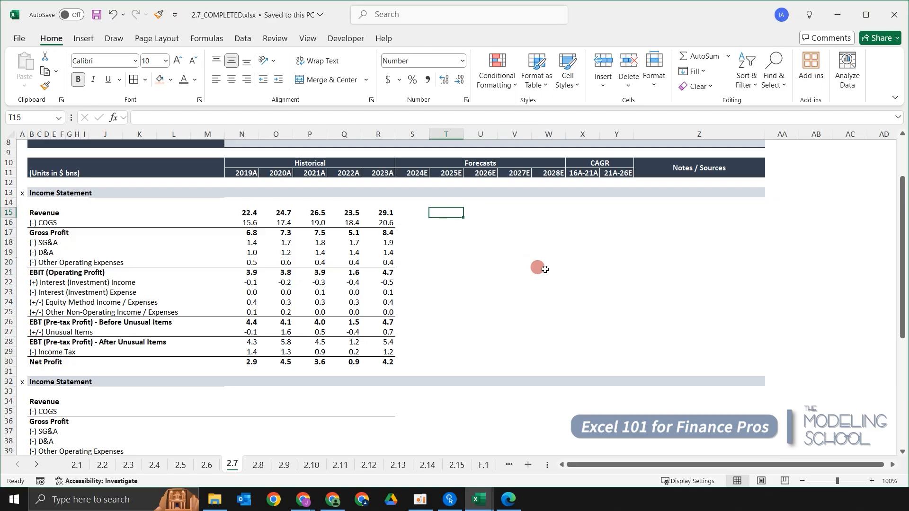
- Copy the 2019A revenue from N15 into the 2025E revenue cell T15
{"action": "key", "text": "Left"}
{"action": "key", "text": "Left"}
{"action": "key", "text": "Left"}
{"action": "key", "text": "Right"}
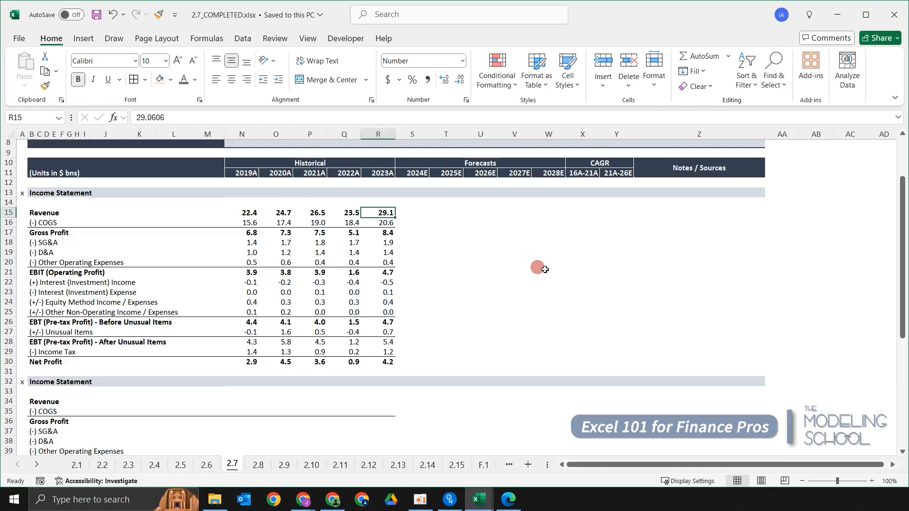
{"action": "key", "text": "Left"}
{"action": "key", "text": "Left"}
{"action": "key", "text": "Left"}
{"action": "key", "text": "Left"}
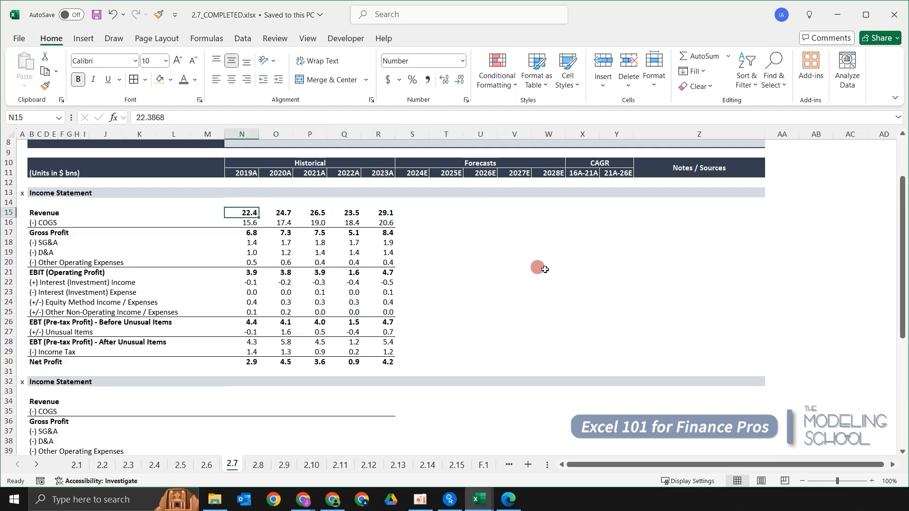
{"action": "key", "text": "ctrl+c"}
{"action": "key", "text": "Right"}
{"action": "key", "text": "Right"}
{"action": "key", "text": "Right"}
{"action": "key", "text": "Right"}
{"action": "key", "text": "Right"}
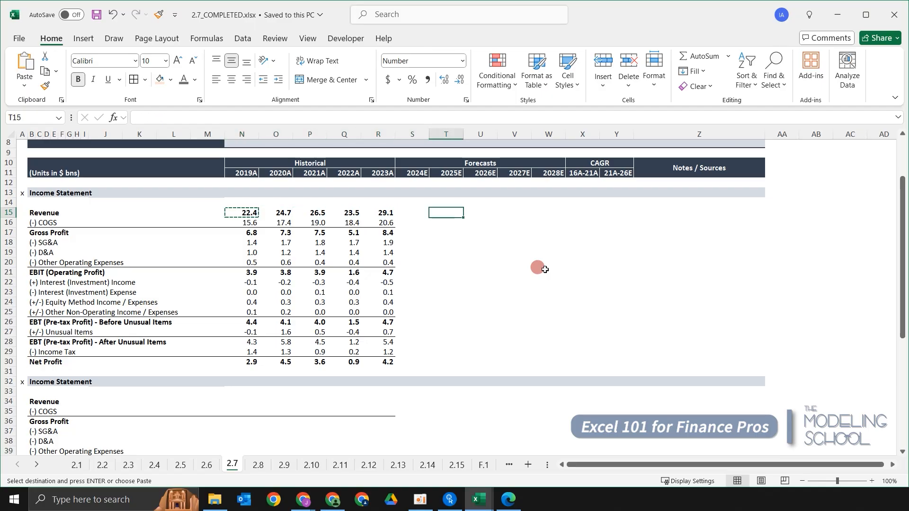
{"action": "key", "text": "ctrl+v"}
{"action": "key", "text": "Escape"}
- Compare the contents of the pasted revenue cell T15 with its source cell N15
{"action": "key", "text": "F2"}
{"action": "key", "text": "Escape"}
{"action": "left_click", "coordinate": [257, 214]}
{"action": "key", "text": "F2"}
{"action": "left_click", "coordinate": [454, 213]}
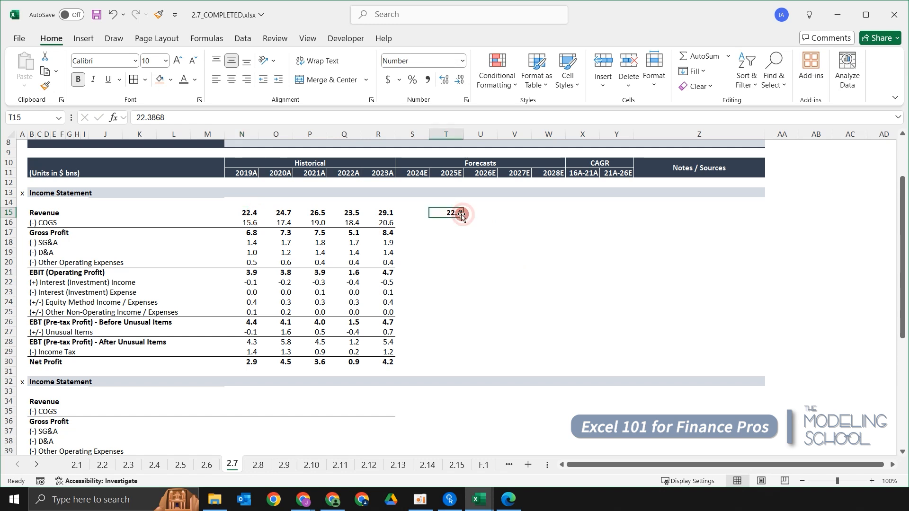
{"action": "left_click", "coordinate": [255, 211]}
{"action": "left_click", "coordinate": [455, 211], "text": "ctrl"}
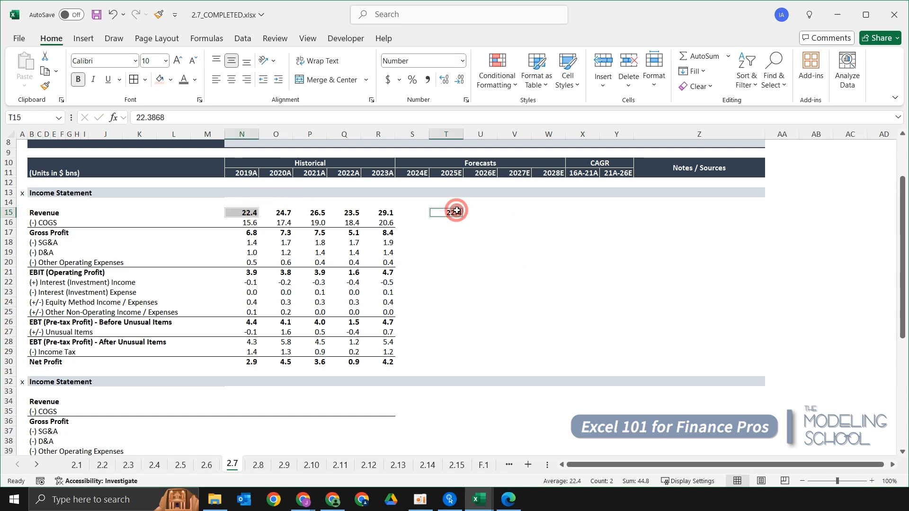
{"action": "left_click", "coordinate": [249, 212]}
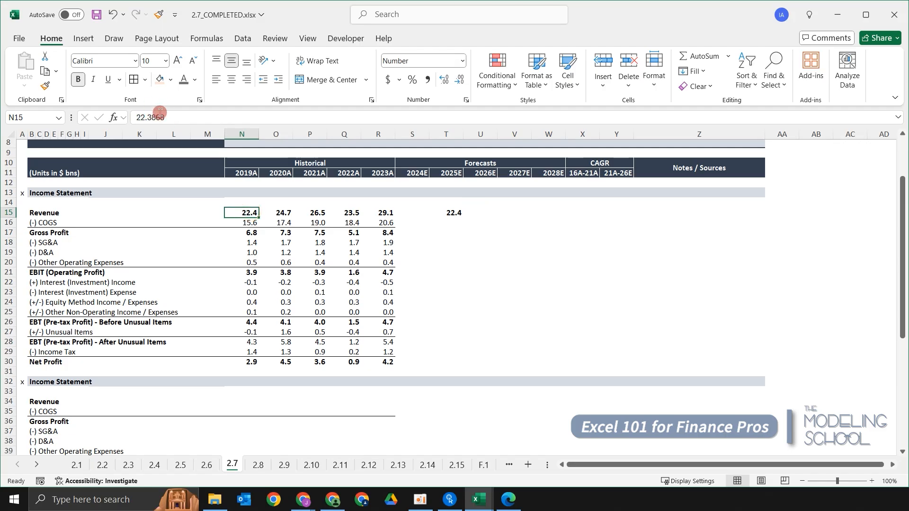
{"action": "left_click", "coordinate": [295, 220]}
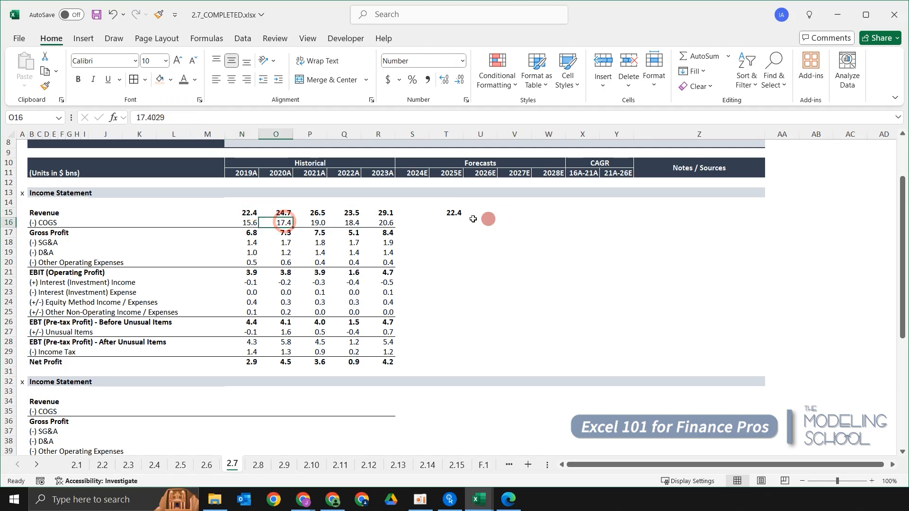
- Copy the 2019A COGS from N16 into the 2025E COGS cell T16
{"action": "left_click", "coordinate": [253, 215]}
{"action": "left_click", "coordinate": [253, 221]}
{"action": "key", "text": "ctrl+c"}
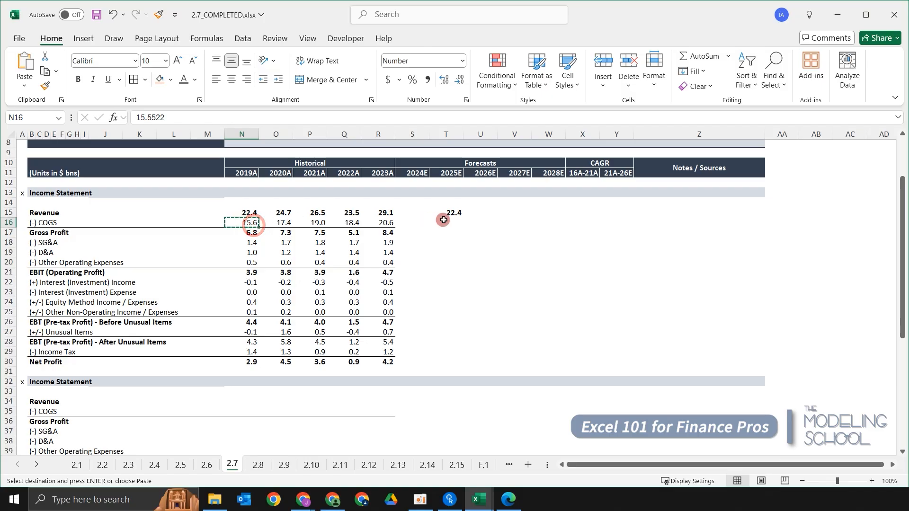
{"action": "left_click", "coordinate": [462, 222]}
{"action": "key", "text": "ctrl+v"}
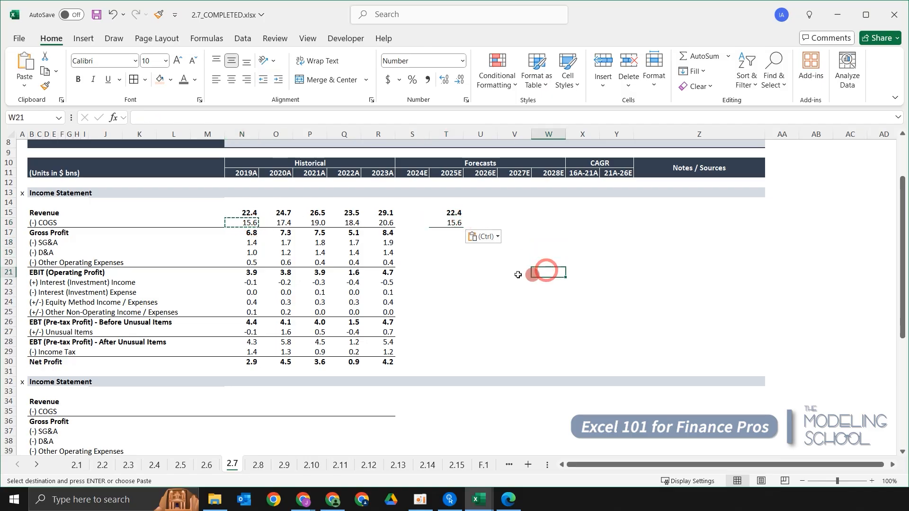
- Check the pasted revenue and COGS cells against their 2019A sources, including the formatting carried over
{"action": "left_click", "coordinate": [445, 241]}
{"action": "left_click", "coordinate": [444, 232]}
{"action": "left_click", "coordinate": [440, 212]}
{"action": "left_click", "coordinate": [444, 234]}
{"action": "left_click", "coordinate": [452, 223]}
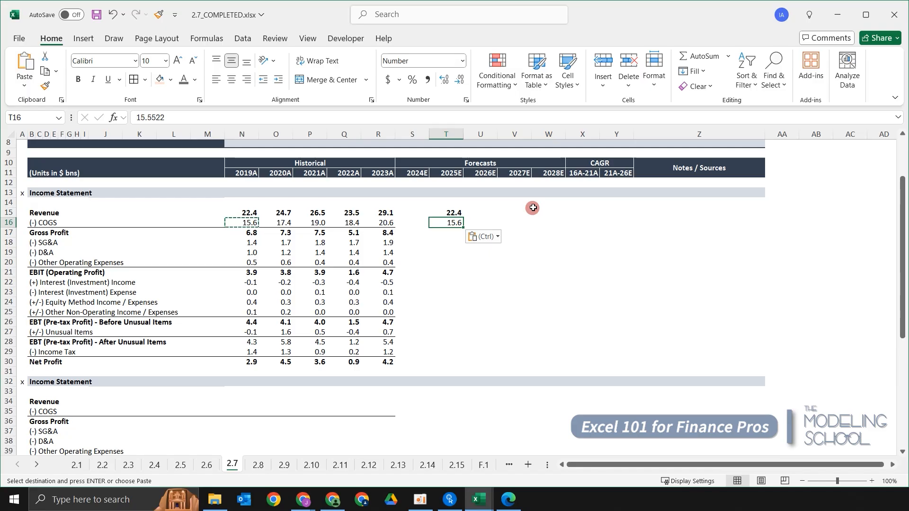
{"action": "key", "text": "Escape"}
{"action": "left_click", "coordinate": [456, 211]}
{"action": "left_click", "coordinate": [479, 236]}
{"action": "left_click", "coordinate": [503, 208]}
{"action": "left_click", "coordinate": [427, 213]}
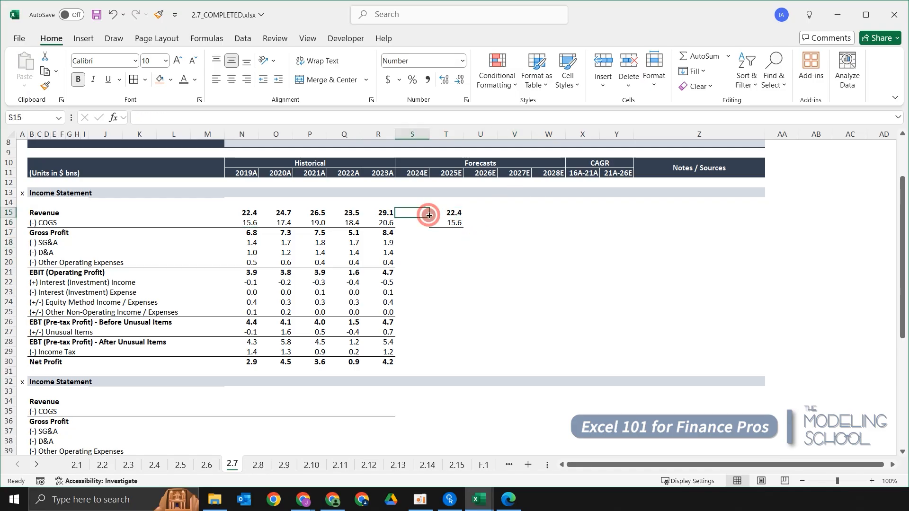
{"action": "left_click", "coordinate": [442, 215]}
{"action": "left_click", "coordinate": [253, 219]}
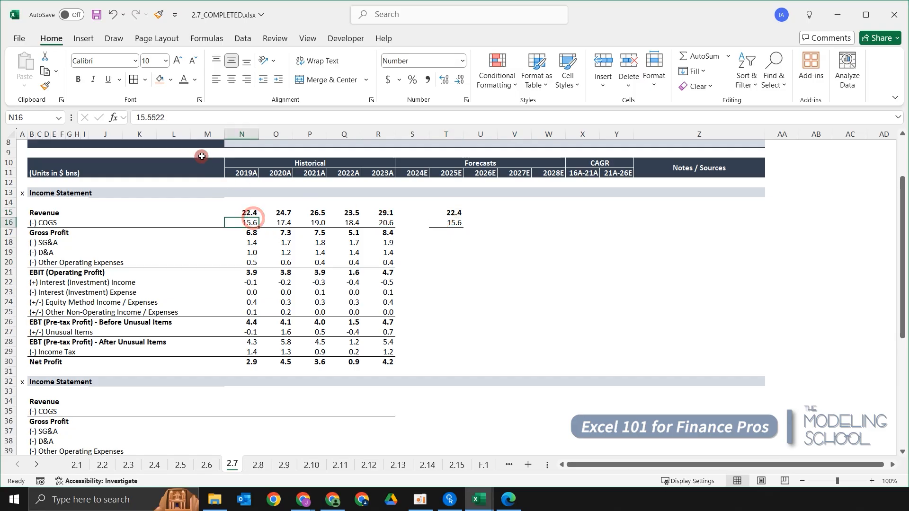
{"action": "left_click", "coordinate": [248, 214]}
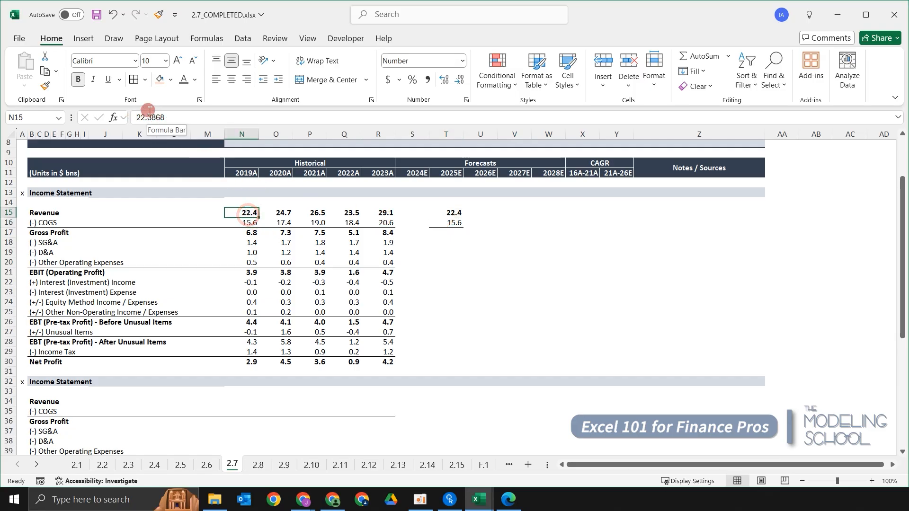
{"action": "left_click", "coordinate": [247, 222]}
{"action": "left_click", "coordinate": [454, 222]}
{"action": "left_click", "coordinate": [452, 201]}
{"action": "left_click_drag", "start_coordinate": [452, 201], "coordinate": [450, 232]}
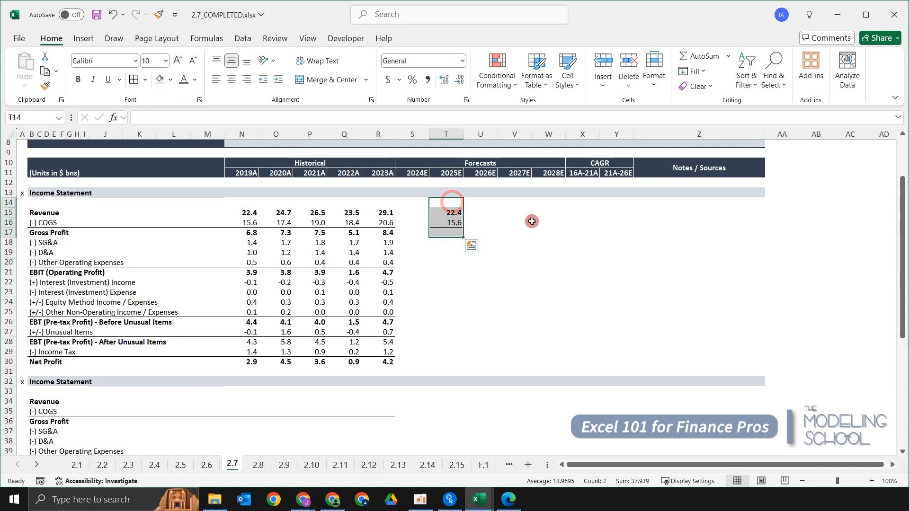
- Undo the revenue and COGS pastes in the 2025E column
{"action": "key", "text": "Down"}
{"action": "key", "text": "Up"}
{"action": "key", "text": "shift+Down"}
{"action": "key", "text": "shift+Down"}
{"action": "key", "text": "shift+Down"}
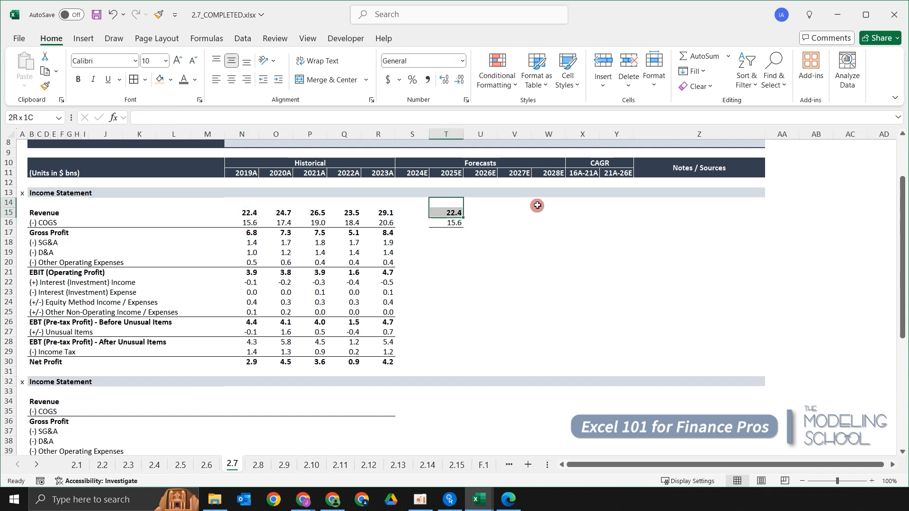
{"action": "key", "text": "ctrl+z"}
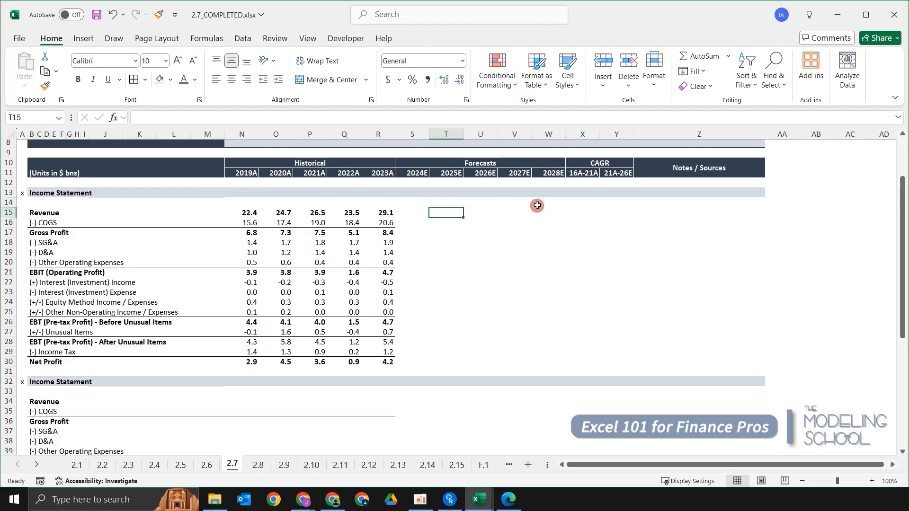
- Link the 2019A revenue in the second income statement, cell N34, to the first statement with =N15
{"action": "scroll", "coordinate": [284, 299], "scroll_direction": "down", "scroll_amount": 2}
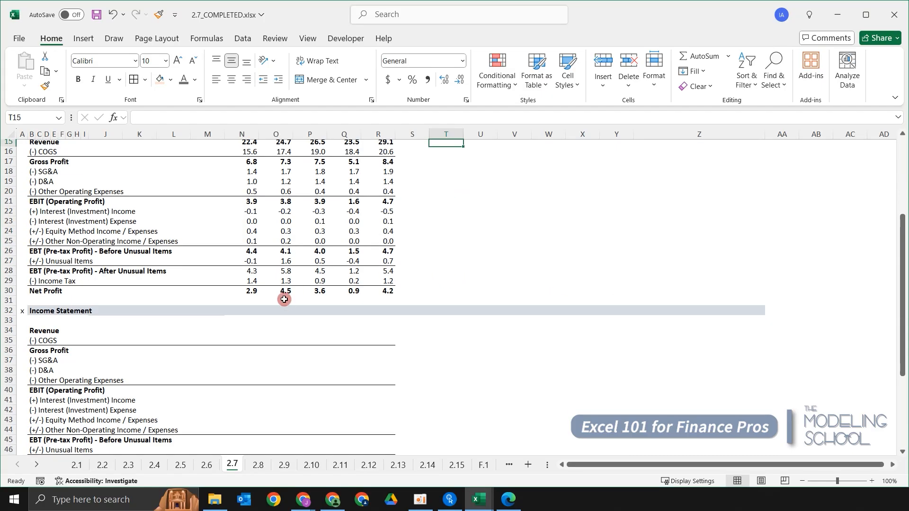
{"action": "left_click", "coordinate": [254, 328]}
{"action": "type", "text": "="}
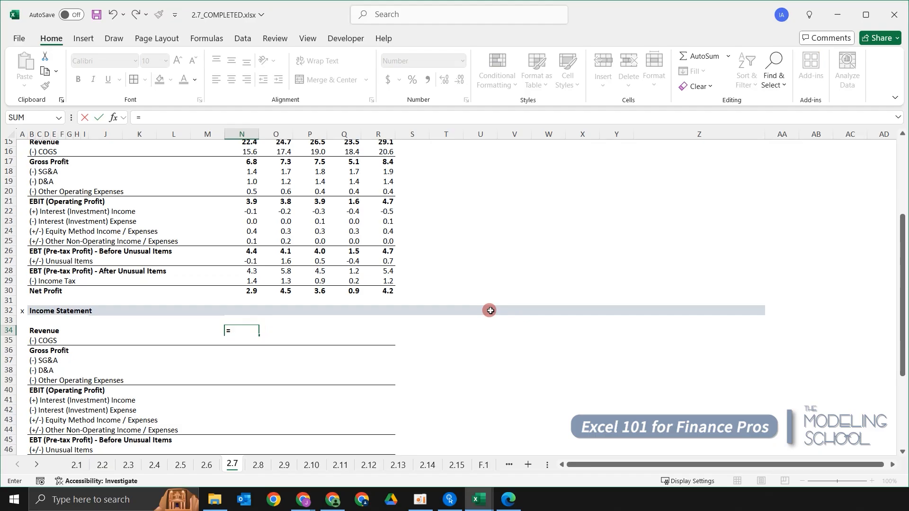
{"action": "scroll", "coordinate": [473, 305], "scroll_direction": "up", "scroll_amount": 1}
{"action": "left_click", "coordinate": [249, 178]}
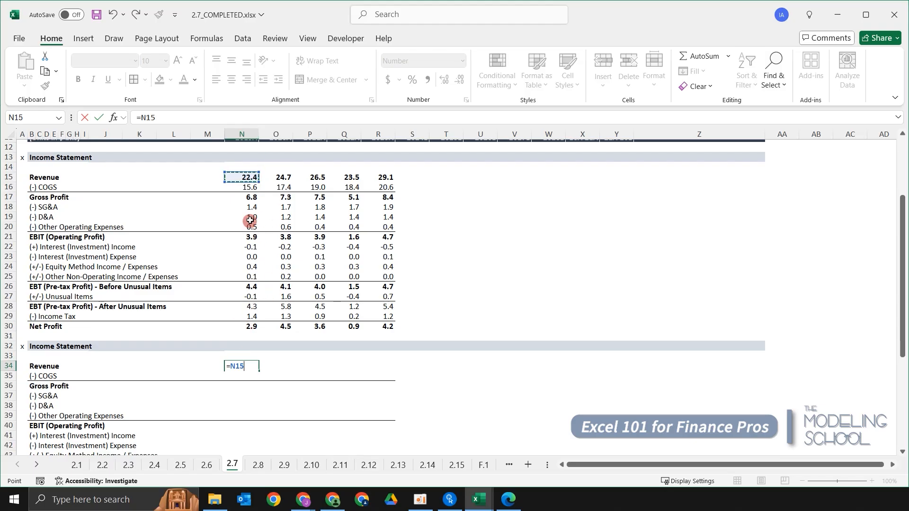
{"action": "key", "text": "Return"}
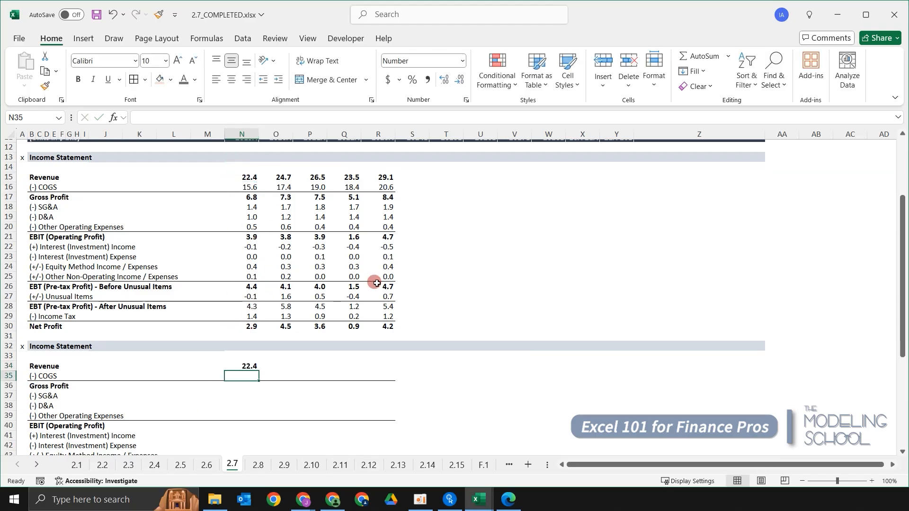
- Copy the revenue link from N34 across the second income statement's historical years through 2023A (R34)
{"action": "scroll", "coordinate": [449, 303], "scroll_direction": "up", "scroll_amount": 1}
{"action": "key", "text": "Up"}
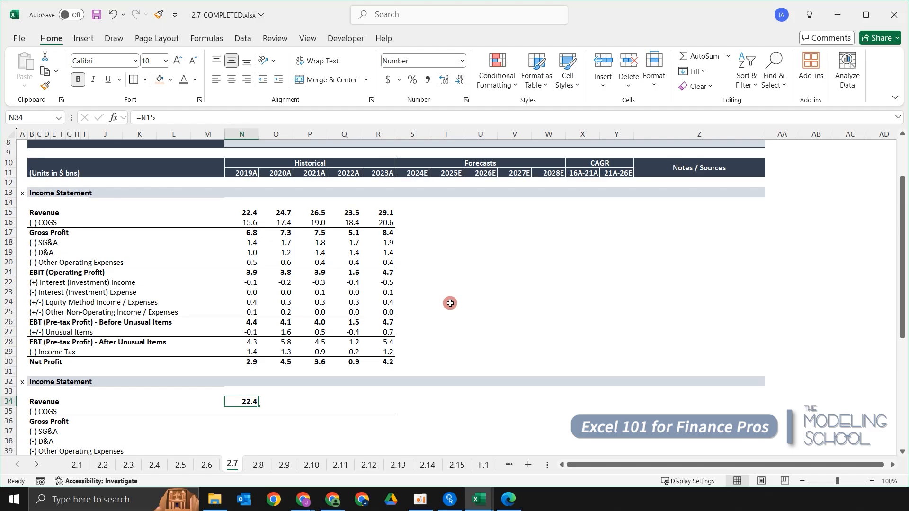
{"action": "key", "text": "ctrl+c"}
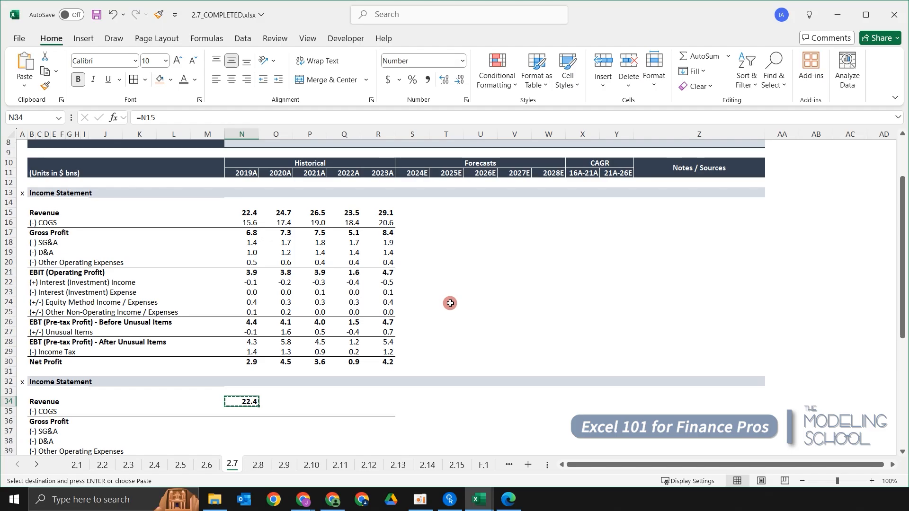
{"action": "key", "text": "shift+Right"}
{"action": "key", "text": "shift+Right"}
{"action": "key", "text": "shift+Right"}
{"action": "key", "text": "shift+Right"}
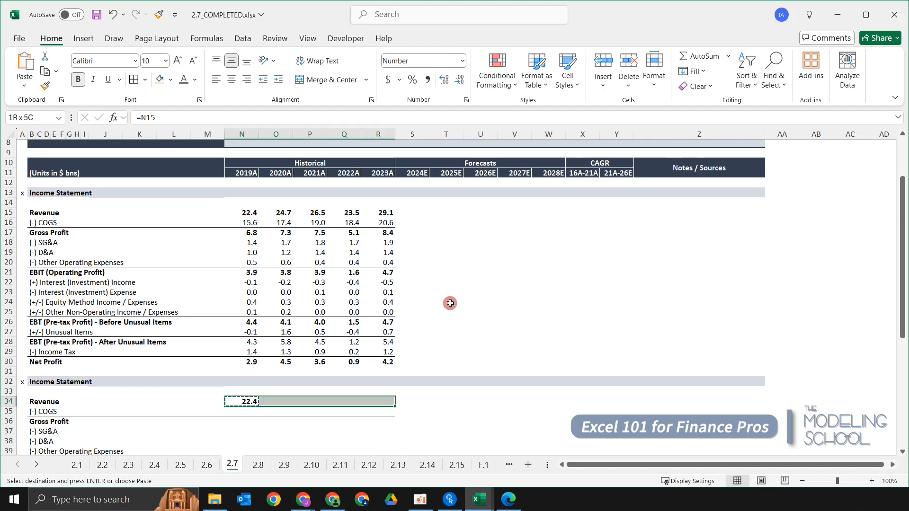
{"action": "key", "text": "ctrl+v"}
- Inspect the formulas in N34, O34 and P34 to see which first-statement revenue cells they reference
{"action": "key", "text": "Right"}
{"action": "key", "text": "Left"}
{"action": "key", "text": "F2"}
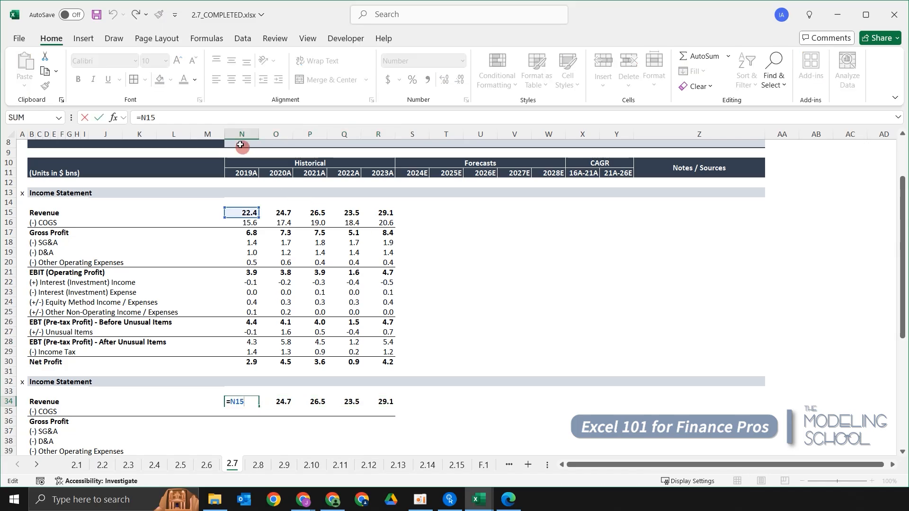
{"action": "key", "text": "Escape"}
{"action": "key", "text": "Right"}
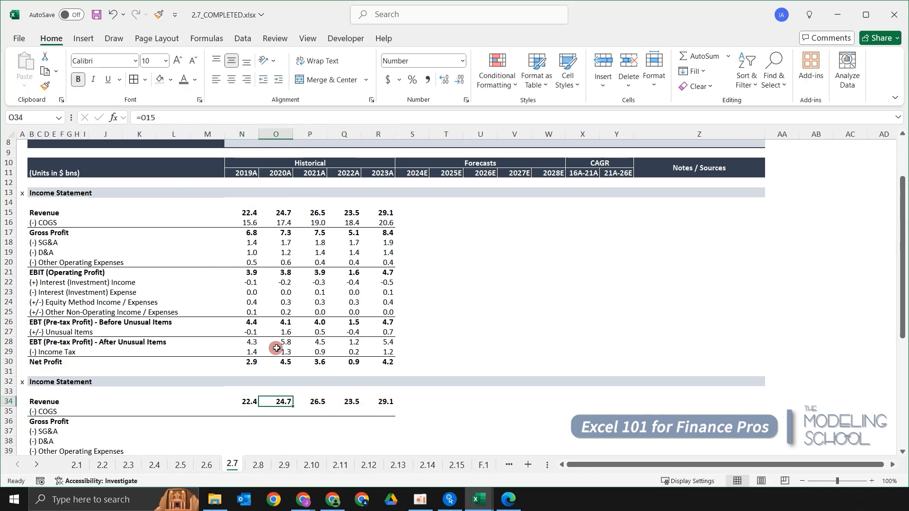
{"action": "key", "text": "Left"}
{"action": "key", "text": "Right"}
{"action": "key", "text": "Left"}
{"action": "key", "text": "Right"}
{"action": "key", "text": "F2"}
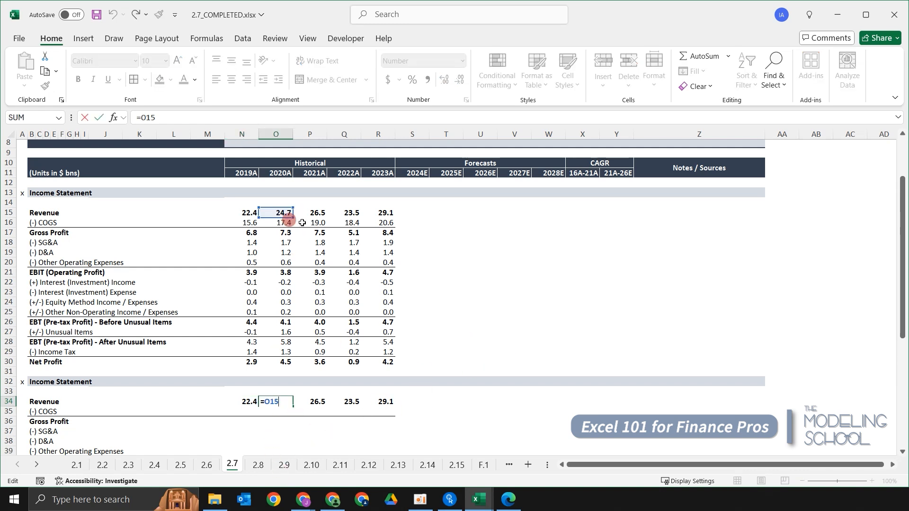
{"action": "key", "text": "Escape"}
{"action": "key", "text": "Right"}
{"action": "key", "text": "F2"}
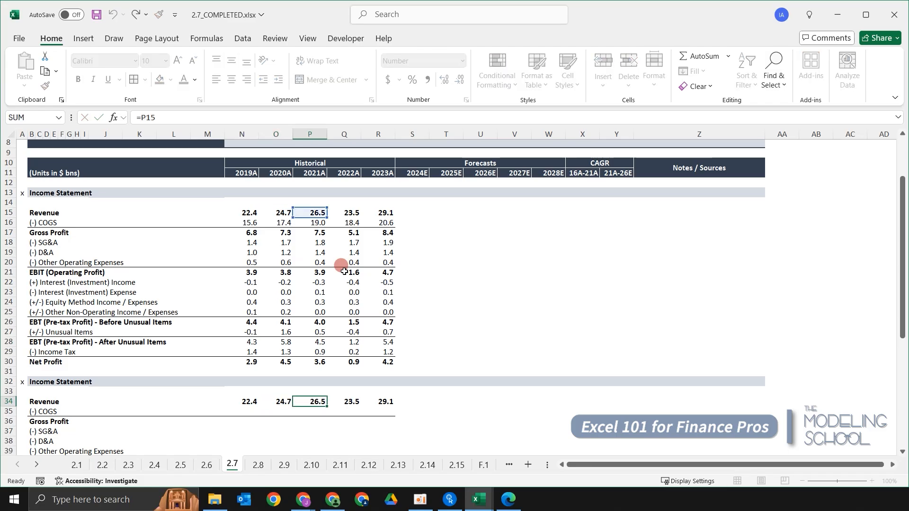
{"action": "key", "text": "Escape"}
{"action": "key", "text": "Left"}
{"action": "key", "text": "Left"}
{"action": "key", "text": "Right"}
{"action": "key", "text": "Left"}
{"action": "key", "text": "F2"}
{"action": "key", "text": "Escape"}
{"action": "key", "text": "Right"}
{"action": "key", "text": "F2"}
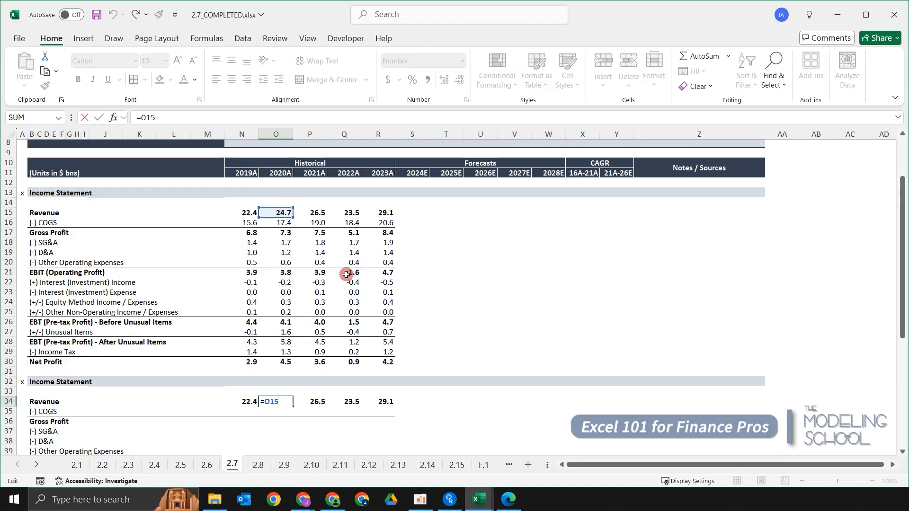
{"action": "key", "text": "Escape"}
{"action": "key", "text": "Right"}
{"action": "key", "text": "F2"}
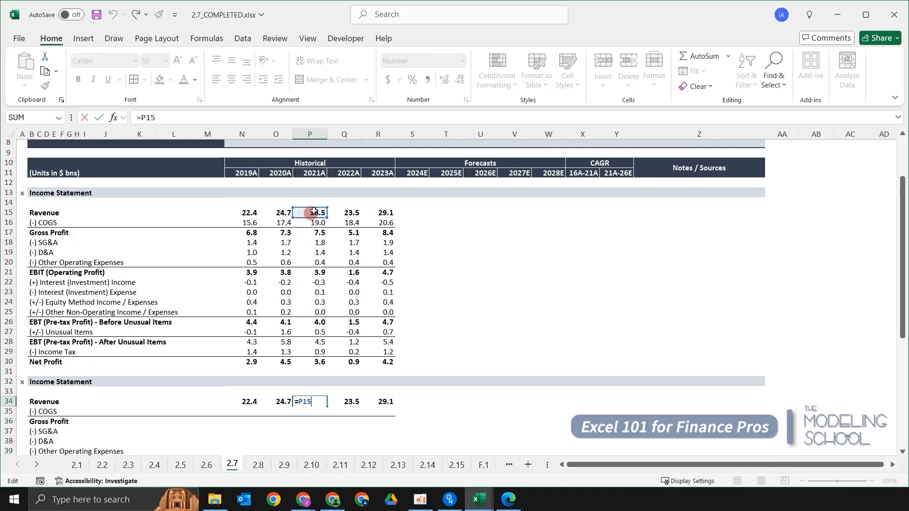
{"action": "key", "text": "Escape"}
{"action": "key", "text": "Left"}
{"action": "key", "text": "Right"}
{"action": "key", "text": "Right"}
{"action": "key", "text": "Right"}
{"action": "key", "text": "Left"}
{"action": "key", "text": "Left"}
{"action": "key", "text": "Left"}
{"action": "key", "text": "Left"}
{"action": "key", "text": "Right"}
{"action": "key", "text": "Right"}
{"action": "key", "text": "Right"}
{"action": "key", "text": "Left"}
{"action": "key", "text": "Left"}
{"action": "key", "text": "Left"}
{"action": "key", "text": "Right"}
{"action": "key", "text": "Right"}
{"action": "key", "text": "Right"}
{"action": "key", "text": "Right"}
- Select the linked historical revenue cells N34:R34 in the second income statement to review them as a row
{"action": "key", "text": "Up"}
{"action": "key", "text": "Left"}
{"action": "key", "text": "Left"}
{"action": "key", "text": "Left"}
{"action": "key", "text": "Down"}
{"action": "key", "text": "Left"}
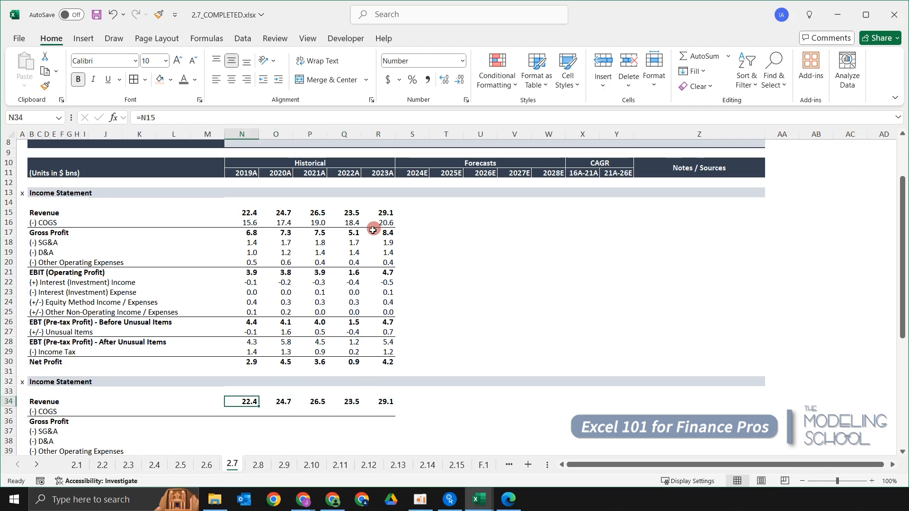
{"action": "key", "text": "shift+Right"}
{"action": "key", "text": "shift+Right"}
{"action": "key", "text": "shift+Right"}
{"action": "key", "text": "shift+Right"}
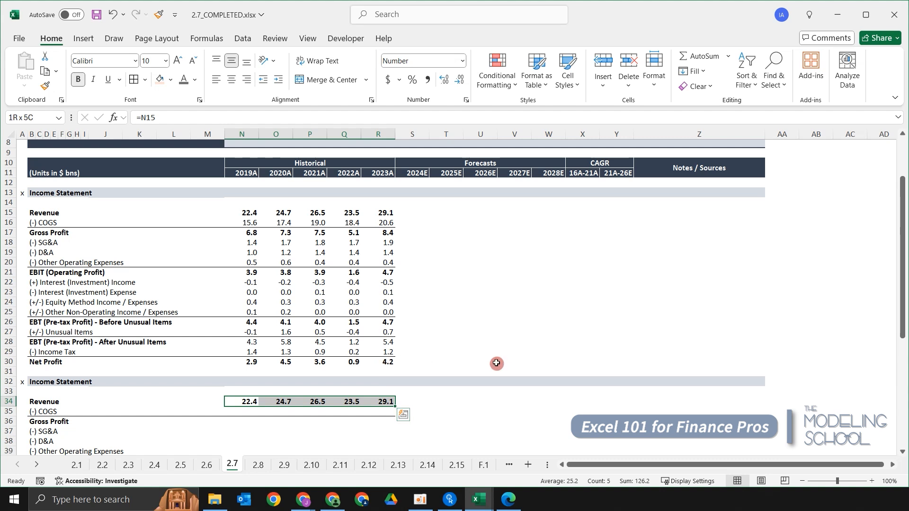
- Inspect the formulas across the second statement's revenue row up to R34 to see which first-statement cells they reference
{"action": "left_click", "coordinate": [311, 432]}
{"action": "key", "text": "Up"}
{"action": "key", "text": "Up"}
{"action": "key", "text": "Up"}
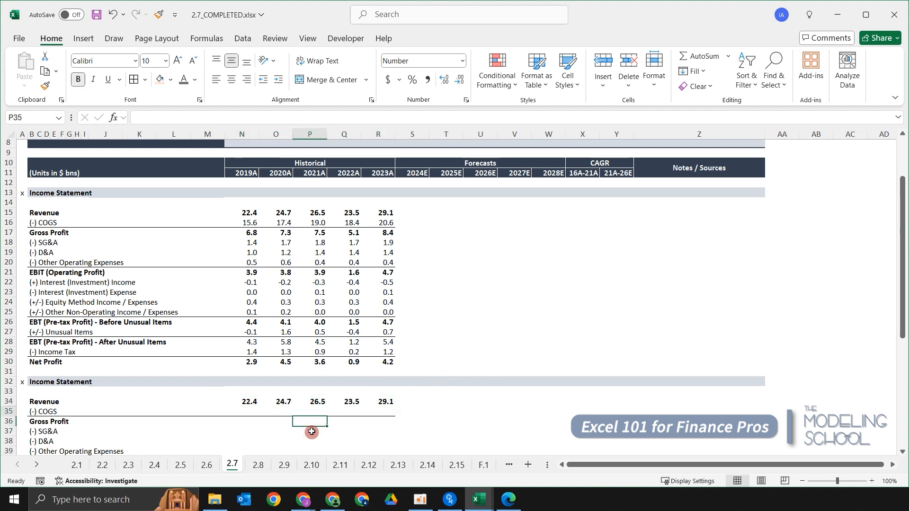
{"action": "key", "text": "Left"}
{"action": "key", "text": "Left"}
{"action": "key", "text": "Left"}
{"action": "key", "text": "Right"}
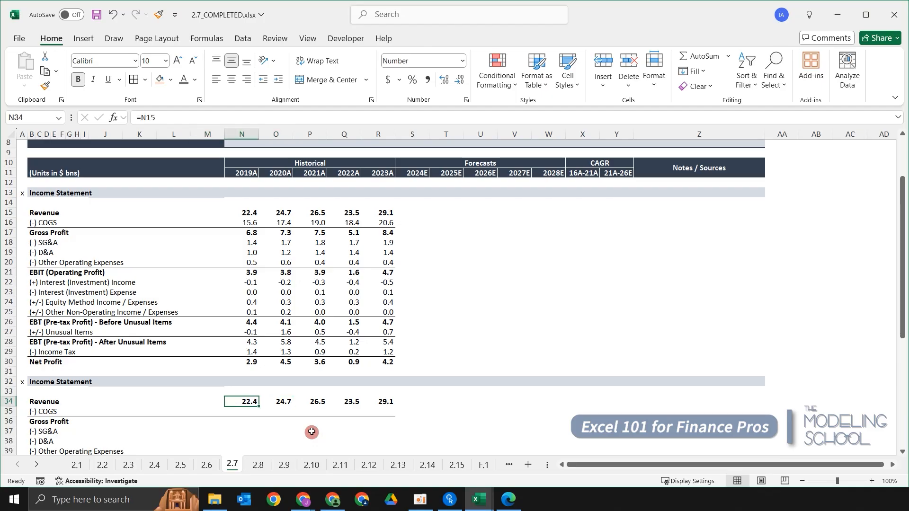
{"action": "key", "text": "Right"}
{"action": "key", "text": "Right"}
{"action": "key", "text": "Left"}
{"action": "key", "text": "F2"}
{"action": "key", "text": "Escape"}
{"action": "key", "text": "Right"}
{"action": "key", "text": "F2"}
{"action": "key", "text": "Escape"}
{"action": "key", "text": "Right"}
{"action": "key", "text": "F2"}
{"action": "key", "text": "Escape"}
{"action": "key", "text": "Right"}
{"action": "key", "text": "F2"}
{"action": "key", "text": "Escape"}
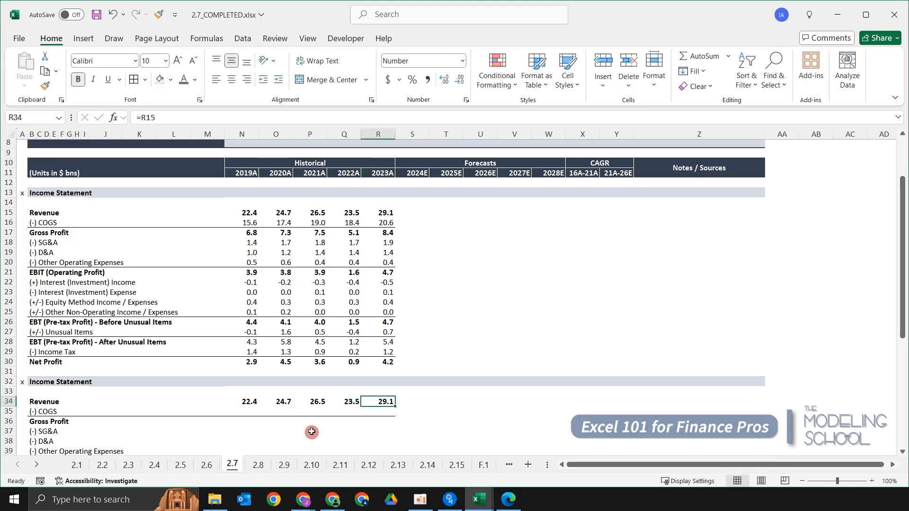
{"action": "scroll", "coordinate": [417, 398], "scroll_direction": "down", "scroll_amount": 4}
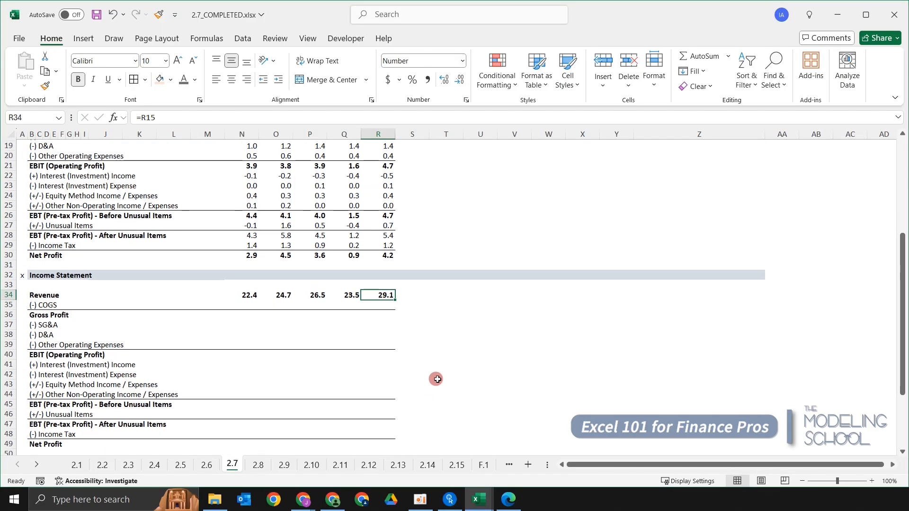
- Copy the revenue link in N34 down the second income statement's 2019A column through Net Profit (N49)
{"action": "key", "text": "Left"}
{"action": "key", "text": "Left"}
{"action": "key", "text": "Left"}
{"action": "key", "text": "Left"}
{"action": "scroll", "coordinate": [444, 379], "scroll_direction": "up", "scroll_amount": 3}
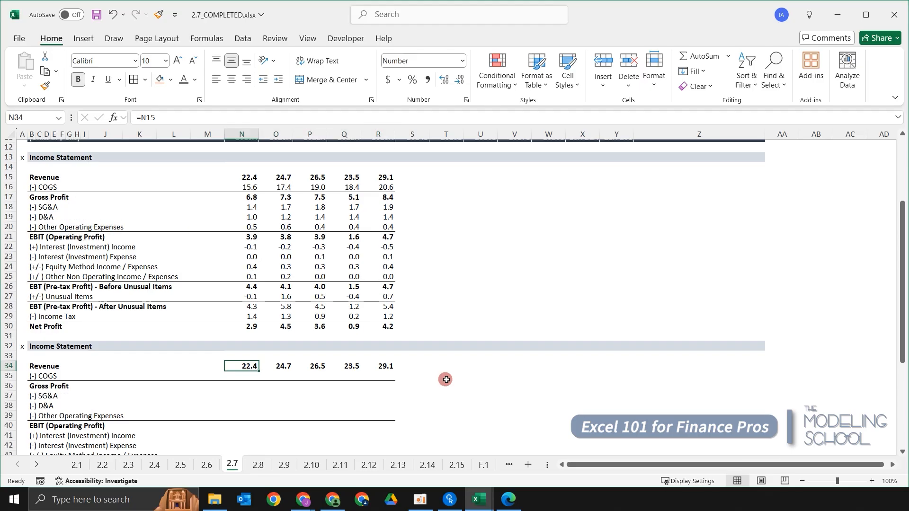
{"action": "key", "text": "ctrl+c"}
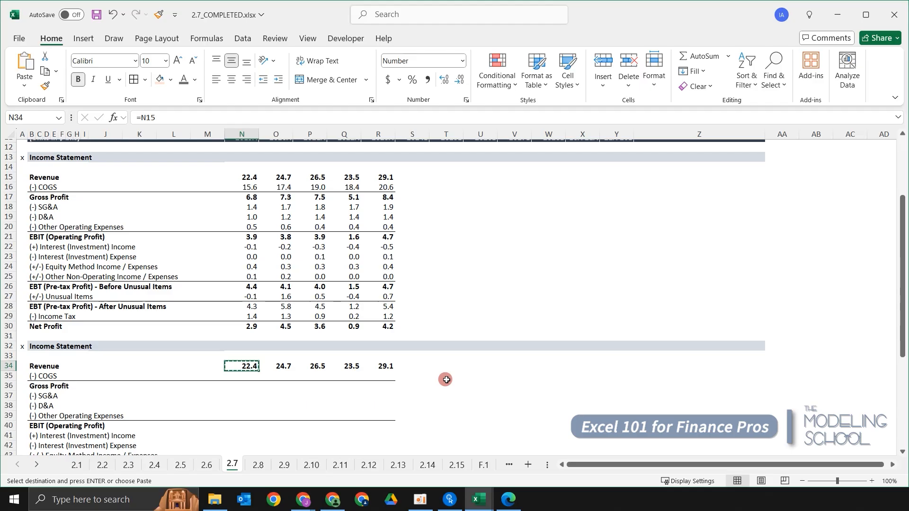
{"action": "key", "text": "shift+Down"}
{"action": "key", "text": "shift+Down"}
{"action": "key", "text": "shift+Down"}
{"action": "key", "text": "shift+Down"}
{"action": "key", "text": "shift+Down"}
{"action": "key", "text": "shift+Down"}
{"action": "key", "text": "shift+Down"}
{"action": "key", "text": "shift+Down"}
{"action": "key", "text": "shift+Down"}
{"action": "key", "text": "shift+Down"}
{"action": "key", "text": "shift+Down"}
{"action": "key", "text": "shift+Down"}
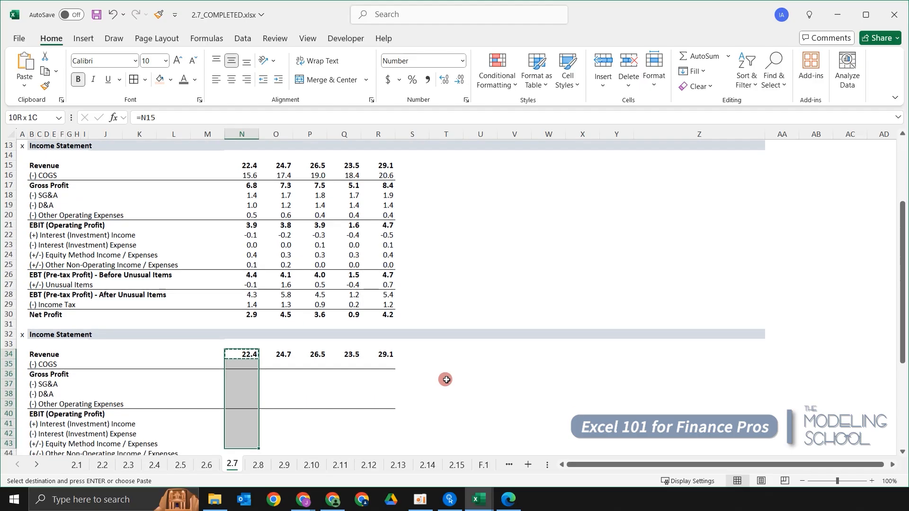
{"action": "key", "text": "shift+Down"}
{"action": "key", "text": "shift+Down"}
{"action": "key", "text": "shift+Down"}
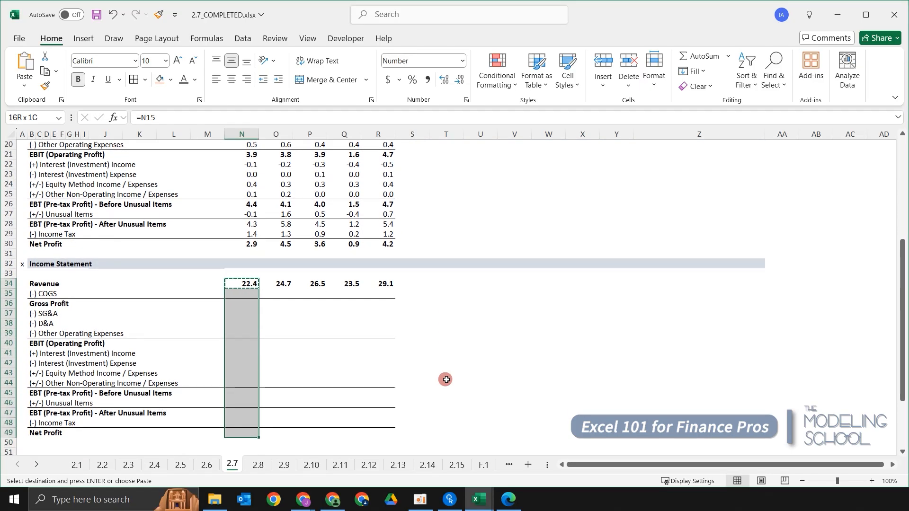
{"action": "key", "text": "ctrl+v"}
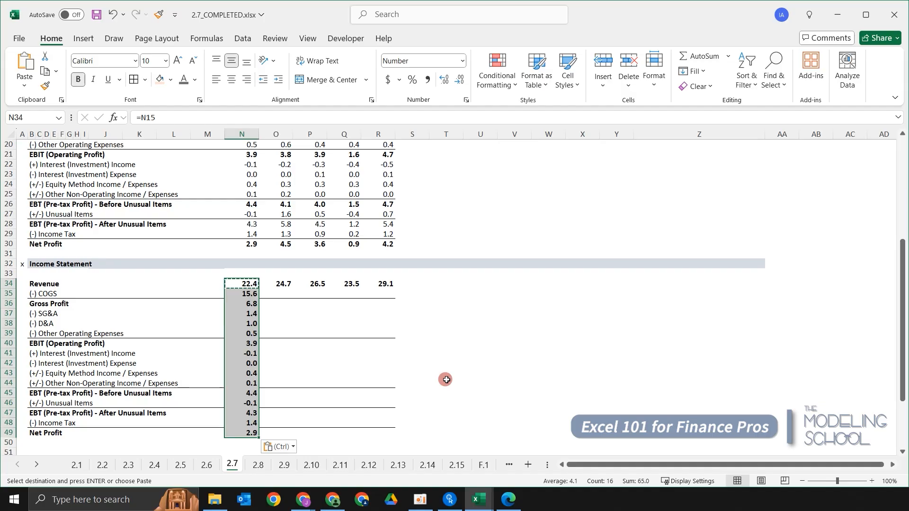
{"action": "key", "text": "Return"}
- Inspect the linked formulas down the second statement's 2019A column, from COGS in N35 onward, to see which rows they reference
{"action": "key", "text": "Down"}
{"action": "key", "text": "Up"}
{"action": "key", "text": "ctrl+shift+Down"}
{"action": "key", "text": "Down"}
{"action": "key", "text": "Down"}
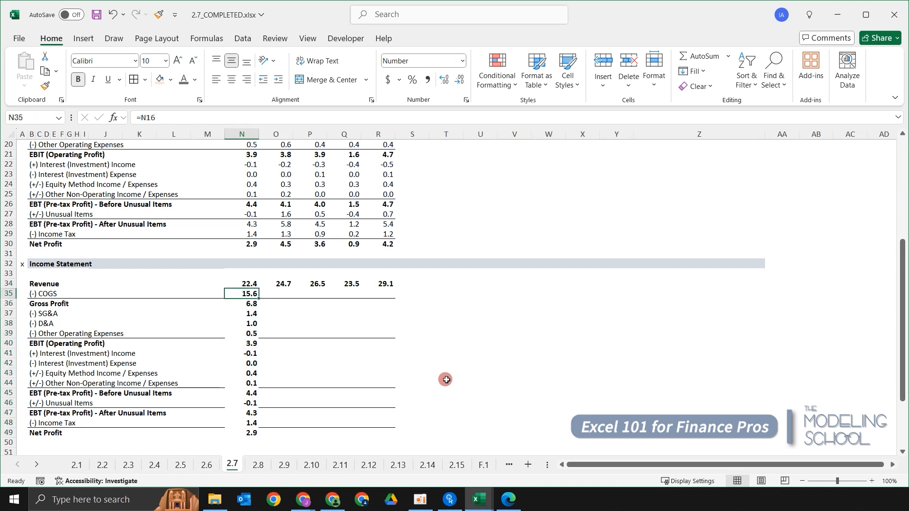
{"action": "key", "text": "ctrl+shift+Down"}
{"action": "key", "text": "Up"}
{"action": "key", "text": "Down"}
{"action": "scroll", "coordinate": [417, 386], "scroll_direction": "up", "scroll_amount": 1}
{"action": "scroll", "coordinate": [305, 368], "scroll_direction": "up", "scroll_amount": 1}
{"action": "key", "text": "F2"}
{"action": "key", "text": "Escape"}
{"action": "key", "text": "Down"}
{"action": "key", "text": "F2"}
{"action": "key", "text": "Escape"}
{"action": "key", "text": "Down"}
{"action": "key", "text": "F2"}
{"action": "key", "text": "Escape"}
{"action": "key", "text": "Down"}
{"action": "key", "text": "F2"}
{"action": "key", "text": "Escape"}
{"action": "key", "text": "Down"}
{"action": "key", "text": "F2"}
{"action": "key", "text": "Escape"}
{"action": "key", "text": "Down"}
{"action": "key", "text": "F2"}
{"action": "key", "text": "Escape"}
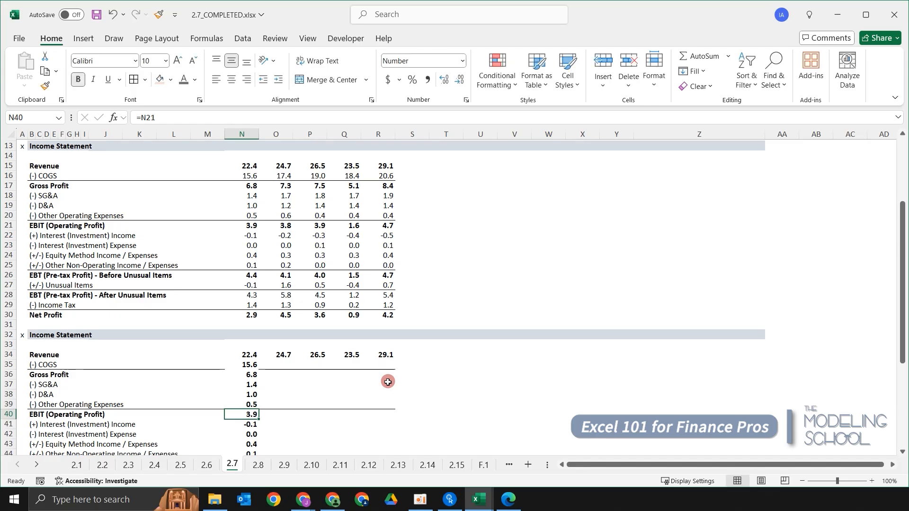
{"action": "key", "text": "Down"}
{"action": "key", "text": "Down"}
{"action": "key", "text": "Down"}
{"action": "key", "text": "Down"}
{"action": "key", "text": "Down"}
{"action": "key", "text": "Down"}
{"action": "key", "text": "Up"}
{"action": "key", "text": "Up"}
{"action": "key", "text": "Up"}
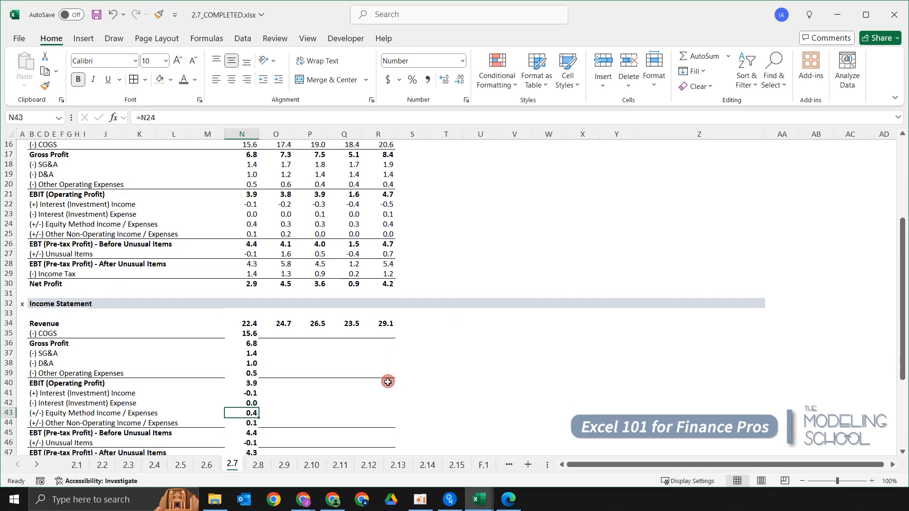
- Undo the paste of the revenue link down the second income statement's 2019A column
{"action": "key", "text": "ctrl+z"}
{"action": "key", "text": "Up"}
{"action": "key", "text": "Up"}
{"action": "key", "text": "Down"}
{"action": "key", "text": "Down"}
{"action": "key", "text": "ctrl+shift+Right"}
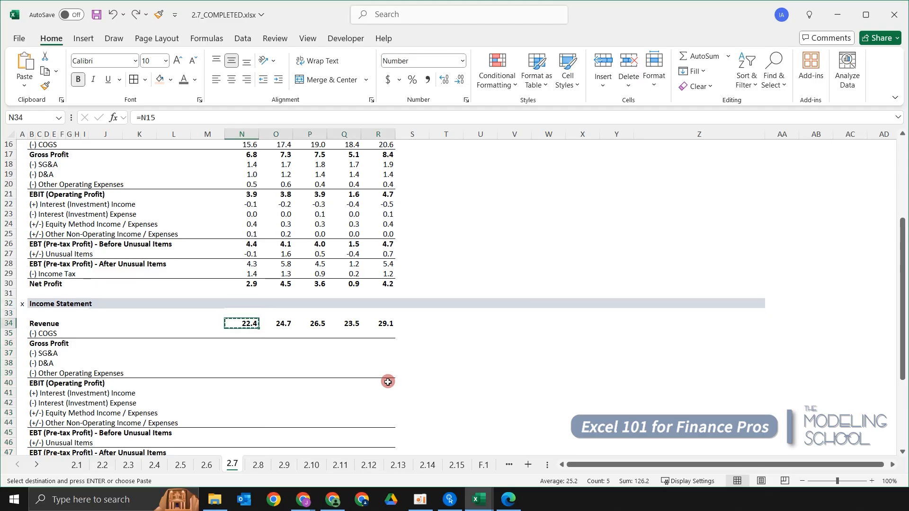
{"action": "key", "text": "Return"}
{"action": "key", "text": "Down"}
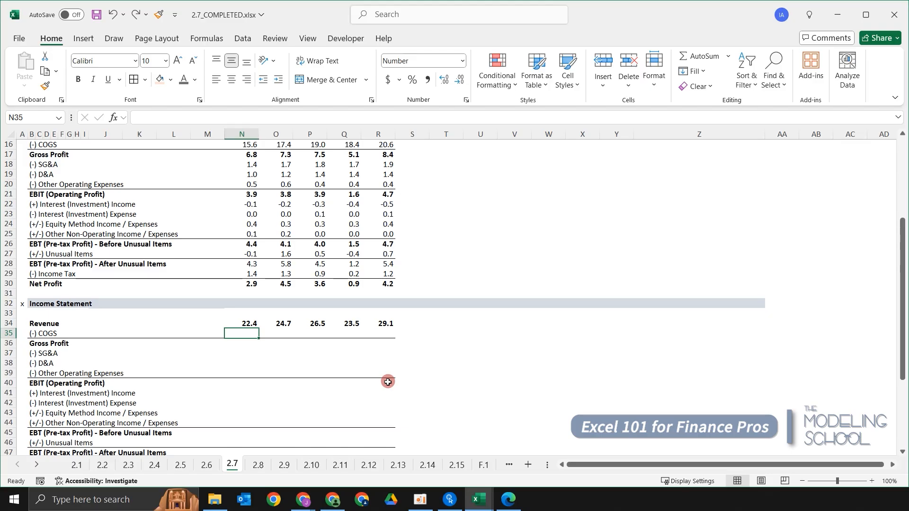
{"action": "key", "text": "Up"}
{"action": "key", "text": "Up"}
{"action": "key", "text": "Up"}
{"action": "key", "text": "Up"}
{"action": "key", "text": "Up"}
{"action": "key", "text": "Up"}
{"action": "key", "text": "Up"}
{"action": "key", "text": "Up"}
{"action": "key", "text": "Up"}
{"action": "key", "text": "Up"}
{"action": "key", "text": "Up"}
{"action": "key", "text": "Up"}
{"action": "key", "text": "Up"}
{"action": "key", "text": "Up"}
{"action": "key", "text": "Up"}
{"action": "key", "text": "Up"}
{"action": "key", "text": "Up"}
{"action": "key", "text": "Up"}
{"action": "key", "text": "Up"}
{"action": "key", "text": "Up"}
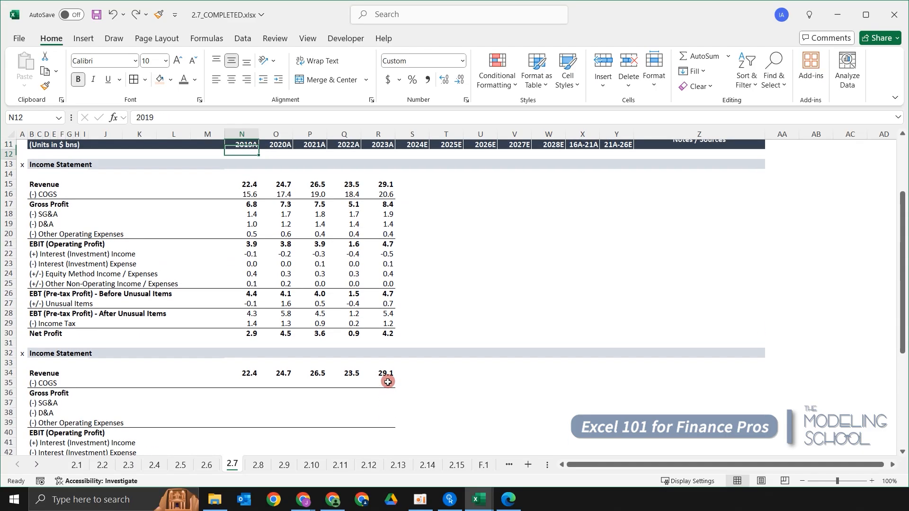
- Inspect the revenue links in the second income statement from O34 through R34
{"action": "key", "text": "Down"}
{"action": "key", "text": "Down"}
{"action": "key", "text": "Down"}
{"action": "key", "text": "Down"}
{"action": "key", "text": "Down"}
{"action": "key", "text": "Down"}
{"action": "key", "text": "Down"}
{"action": "key", "text": "Down"}
{"action": "key", "text": "Down"}
{"action": "key", "text": "Down"}
{"action": "key", "text": "Down"}
{"action": "key", "text": "Down"}
{"action": "key", "text": "Down"}
{"action": "key", "text": "Down"}
{"action": "key", "text": "Down"}
{"action": "key", "text": "Down"}
{"action": "key", "text": "Down"}
{"action": "key", "text": "Down"}
{"action": "key", "text": "Down"}
{"action": "key", "text": "Down"}
{"action": "key", "text": "Down"}
{"action": "key", "text": "Down"}
{"action": "key", "text": "Right"}
{"action": "key", "text": "F2"}
{"action": "key", "text": "Tab"}
{"action": "key", "text": "F2"}
{"action": "key", "text": "Tab"}
{"action": "key", "text": "F2"}
{"action": "key", "text": "Tab"}
{"action": "key", "text": "F2"}
{"action": "key", "text": "Escape"}
{"action": "key", "text": "Left"}
{"action": "key", "text": "Left"}
{"action": "key", "text": "Left"}
{"action": "key", "text": "Left"}
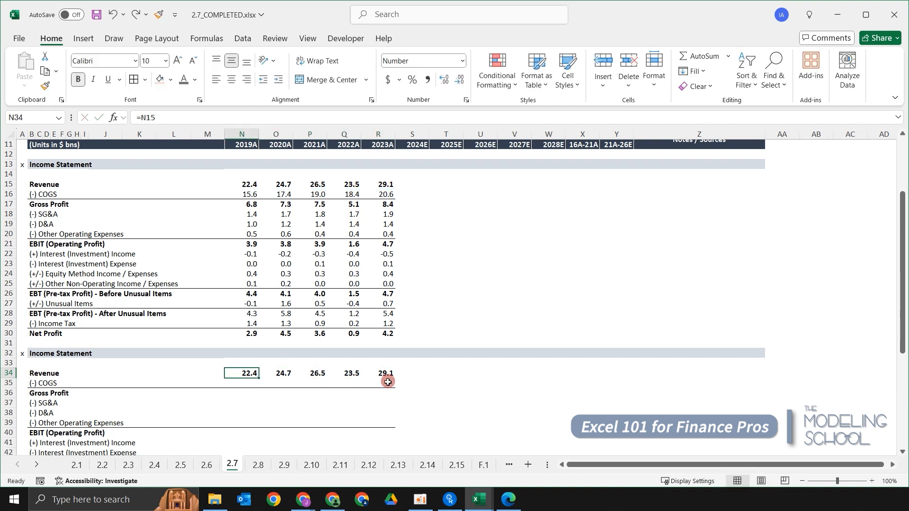
- Move the second statement's revenue links from N34:R34 to the SG&A row, starting at N37
{"action": "key", "text": "ctrl+shift+Right"}
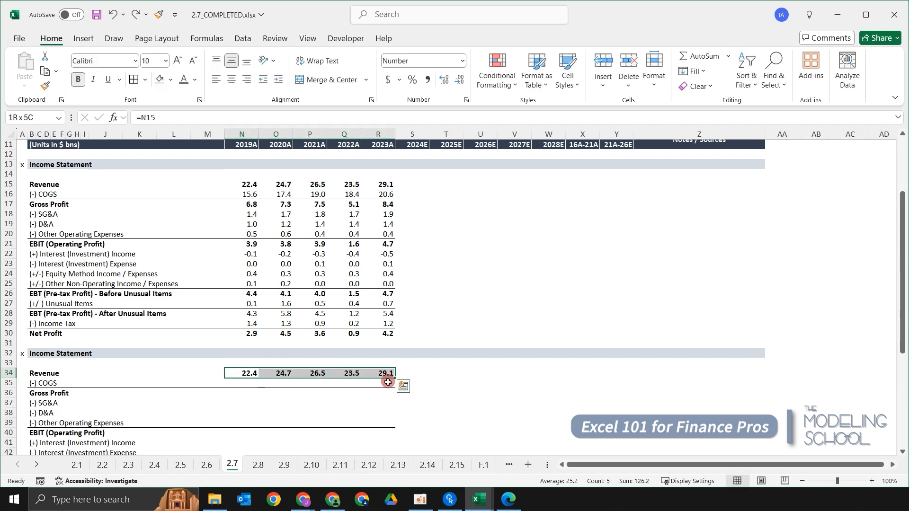
{"action": "key", "text": "ctrl+c"}
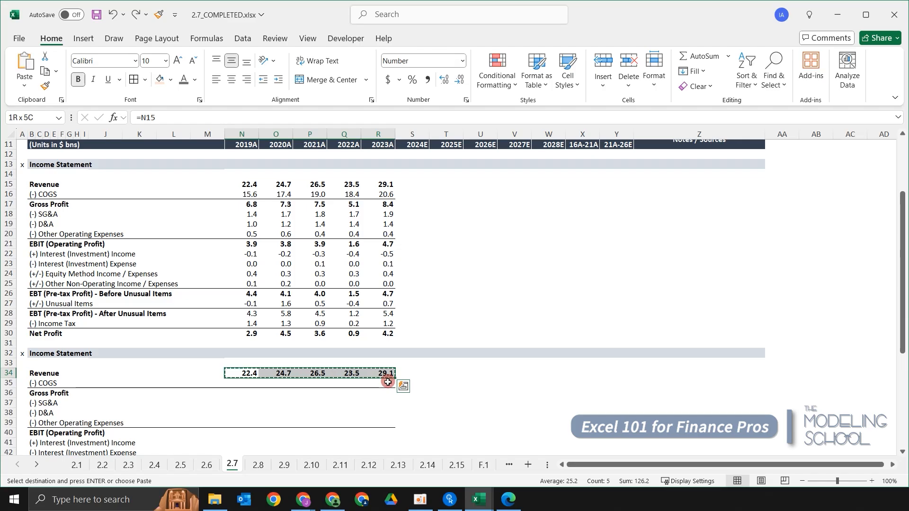
{"action": "key", "text": "Down"}
{"action": "key", "text": "Down"}
{"action": "key", "text": "Down"}
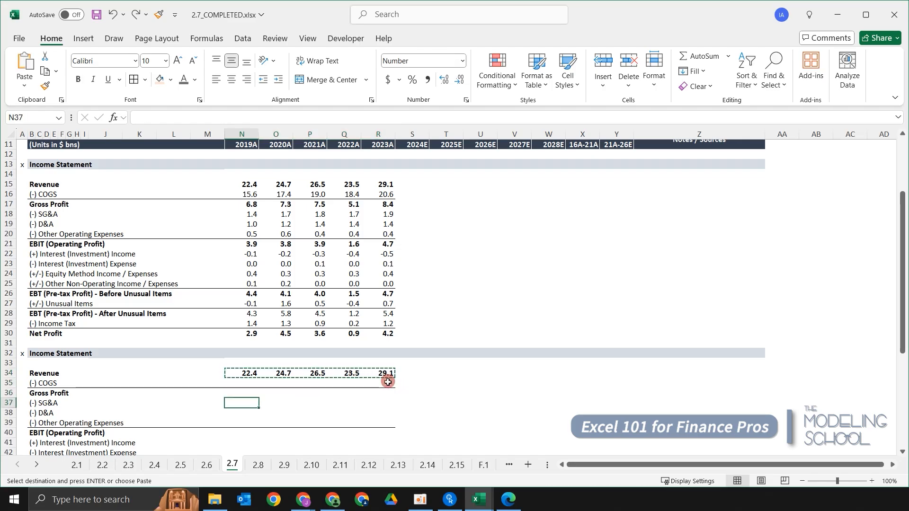
{"action": "key", "text": "Return"}
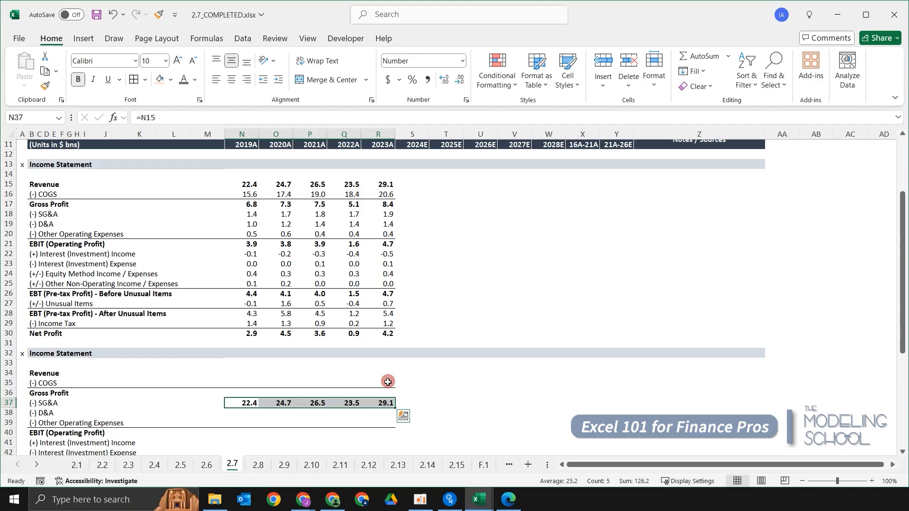
- Inspect the moved formulas along row 37, starting at N37, to see which first-statement cells they reference
{"action": "key", "text": "Right"}
{"action": "key", "text": "Left"}
{"action": "key", "text": "F2"}
{"action": "key", "text": "Escape"}
{"action": "key", "text": "F2"}
{"action": "key", "text": "Escape"}
{"action": "key", "text": "Right"}
{"action": "key", "text": "F2"}
{"action": "key", "text": "Escape"}
{"action": "key", "text": "Right"}
{"action": "key", "text": "F2"}
{"action": "key", "text": "Escape"}
{"action": "key", "text": "Right"}
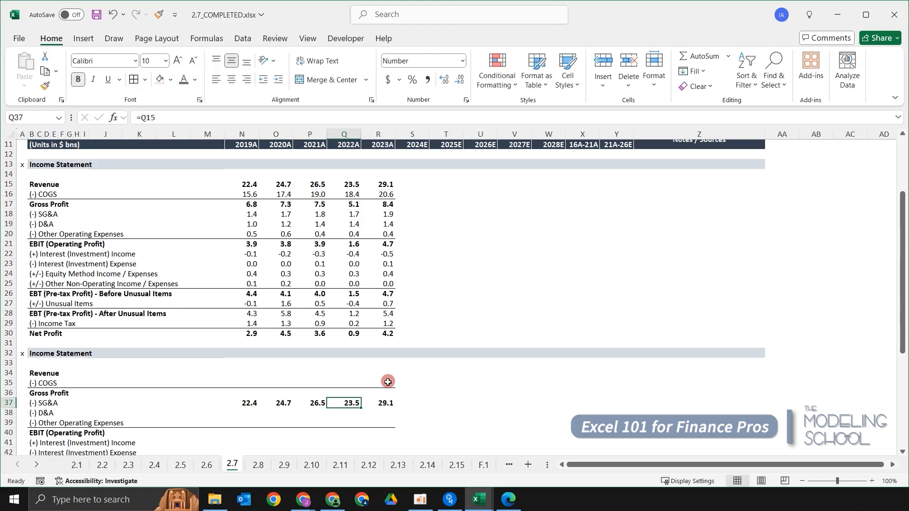
- Move the linked revenue formulas from N37:R37 to the forecast columns in row 33, starting at S33
{"action": "key", "text": "Left"}
{"action": "key", "text": "Left"}
{"action": "key", "text": "Left"}
{"action": "key", "text": "shift+Right"}
{"action": "key", "text": "shift+Right"}
{"action": "key", "text": "shift+Right"}
{"action": "key", "text": "shift+Right"}
{"action": "key", "text": "ctrl+c"}
{"action": "key", "text": "Right"}
{"action": "key", "text": "Right"}
{"action": "key", "text": "Right"}
{"action": "key", "text": "Right"}
{"action": "key", "text": "Right"}
{"action": "key", "text": "Right"}
{"action": "key", "text": "Up"}
{"action": "key", "text": "Up"}
{"action": "key", "text": "Left"}
{"action": "key", "text": "Up"}
{"action": "key", "text": "Up"}
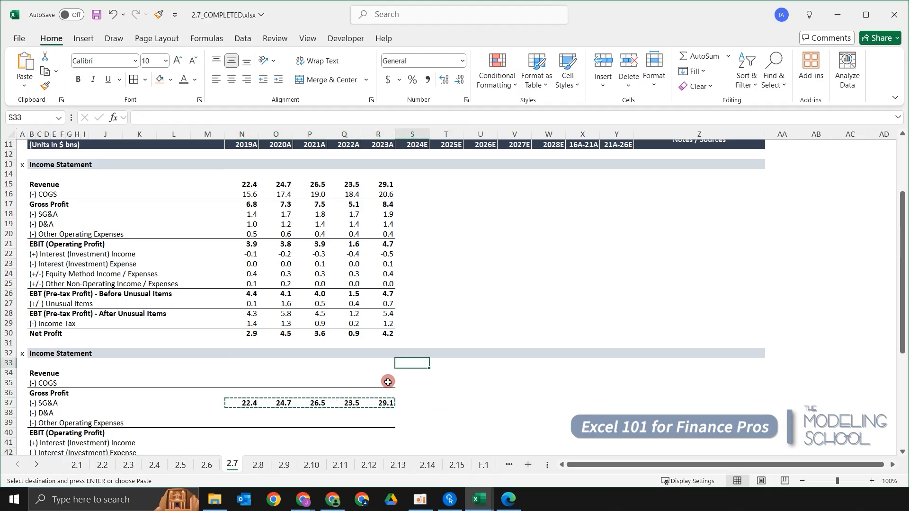
{"action": "key", "text": "ctrl+v"}
- Inspect the formula in S33 and trace the precedents of S33 and T33
{"action": "type", "text": "=N15"}
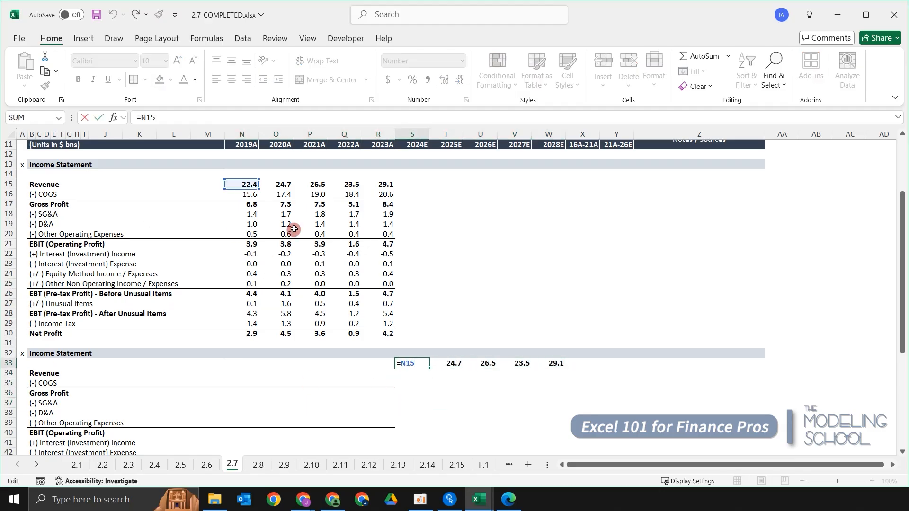
{"action": "key", "text": "ctrl+Return"}
{"action": "key", "text": "alt+m"}
{"action": "key", "text": "p"}
{"action": "key", "text": "Right"}
{"action": "key", "text": "alt+m"}
{"action": "key", "text": "p"}
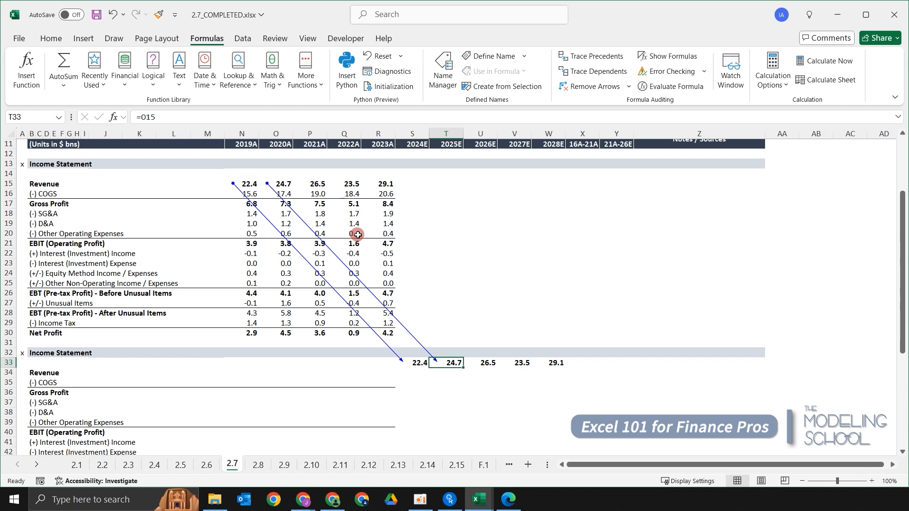
{"action": "key", "text": "F5"}
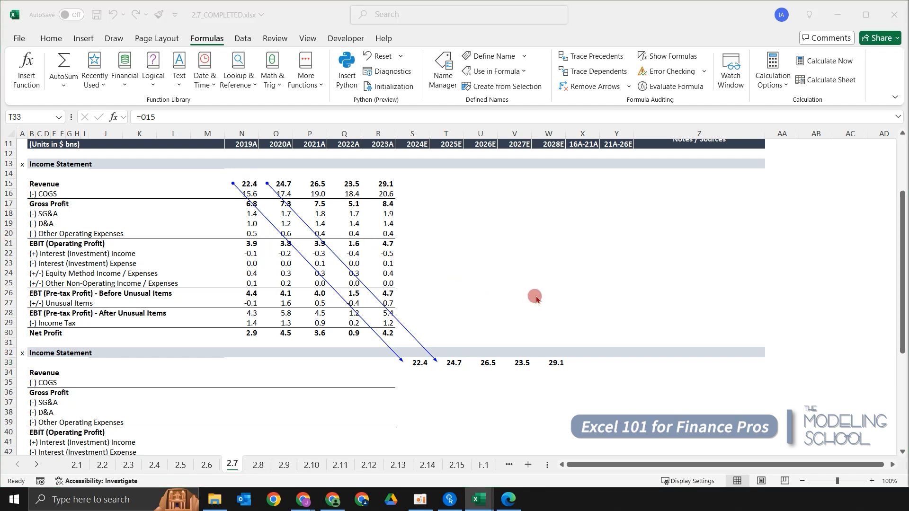
- Move the linked revenue formulas from S33:W33 back to the second statement's revenue row, starting at N34
{"action": "left_click", "coordinate": [434, 381]}
{"action": "key", "text": "Up"}
{"action": "key", "text": "Up"}
{"action": "key", "text": "Left"}
{"action": "key", "text": "ctrl+shift+Right"}
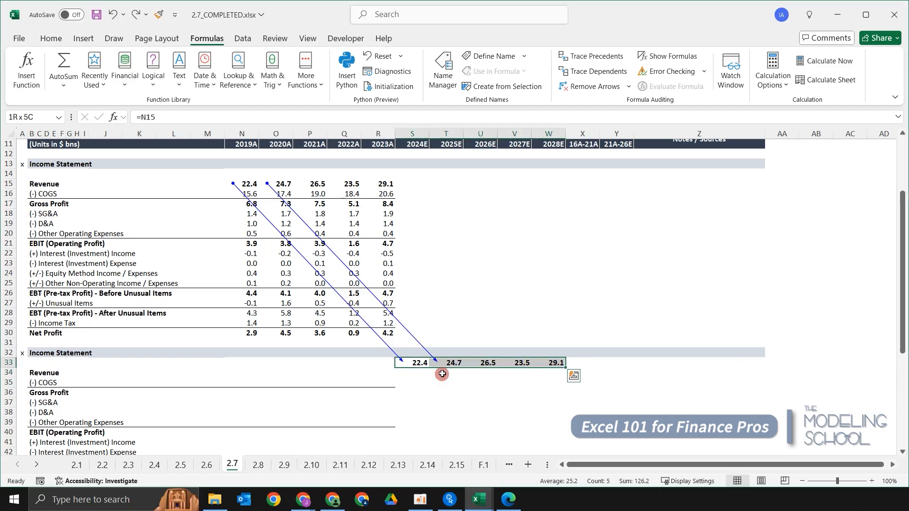
{"action": "key", "text": "ctrl+c"}
{"action": "key", "text": "Left"}
{"action": "key", "text": "Left"}
{"action": "key", "text": "Left"}
{"action": "key", "text": "Left"}
{"action": "key", "text": "Down"}
{"action": "key", "text": "Left"}
{"action": "key", "text": "Return"}
- Copy the revenue links in N34:R34 into the forecast columns of the same row, starting at S34
{"action": "key", "text": "Right"}
{"action": "key", "text": "Left"}
{"action": "key", "text": "Left"}
{"action": "key", "text": "Right"}
{"action": "key", "text": "ctrl+shift+Right"}
{"action": "key", "text": "ctrl+c"}
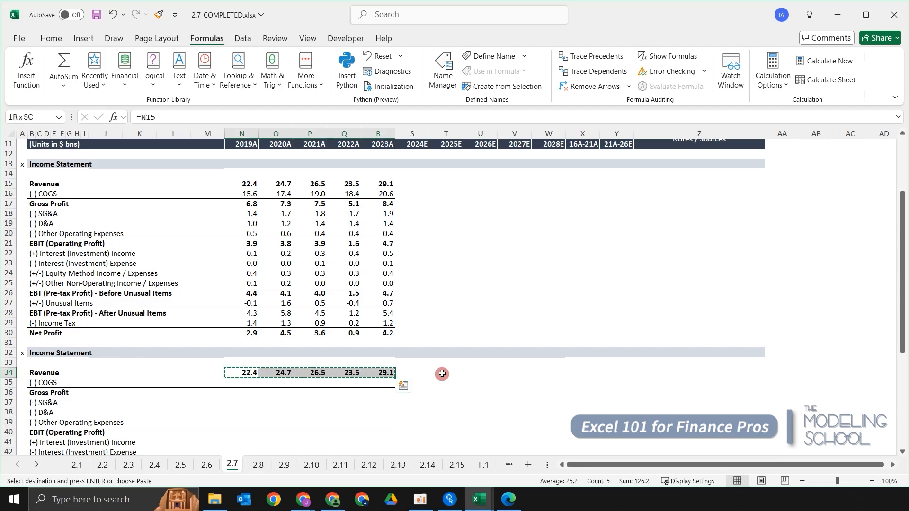
{"action": "key", "text": "Right"}
{"action": "key", "text": "Right"}
{"action": "key", "text": "Right"}
{"action": "key", "text": "Right"}
{"action": "key", "text": "Right"}
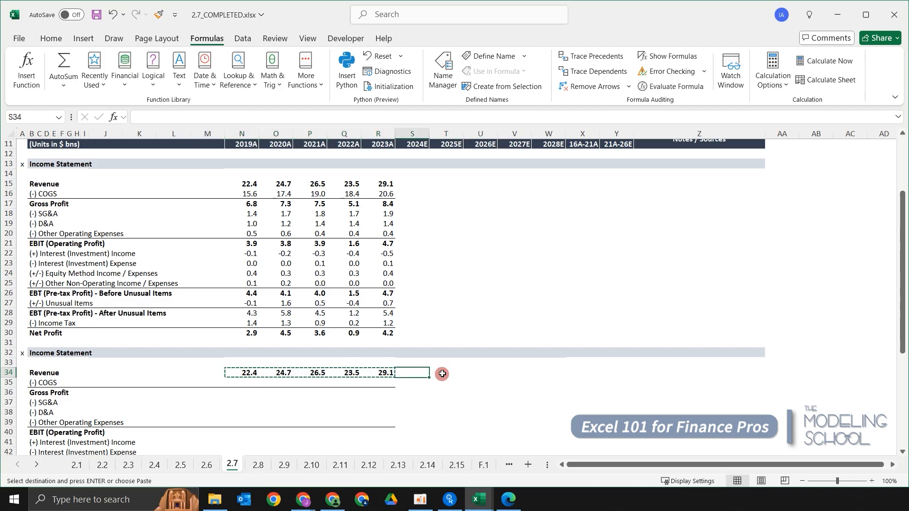
{"action": "key", "text": "ctrl+v"}
{"action": "key", "text": "Escape"}
- Inspect the pasted formulas in S34, T34 and U34 to see which cells they reference
{"action": "left_click", "coordinate": [420, 372]}
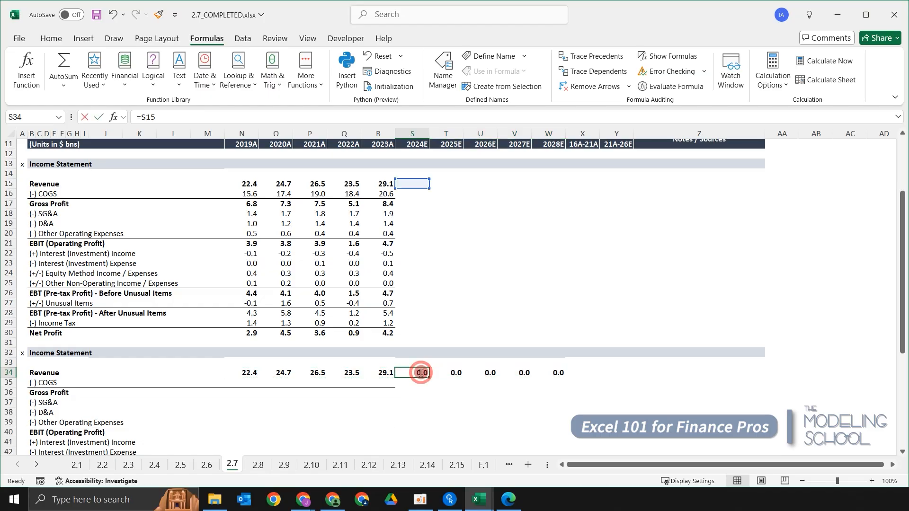
{"action": "double_click", "coordinate": [420, 373]}
{"action": "key", "text": "Tab"}
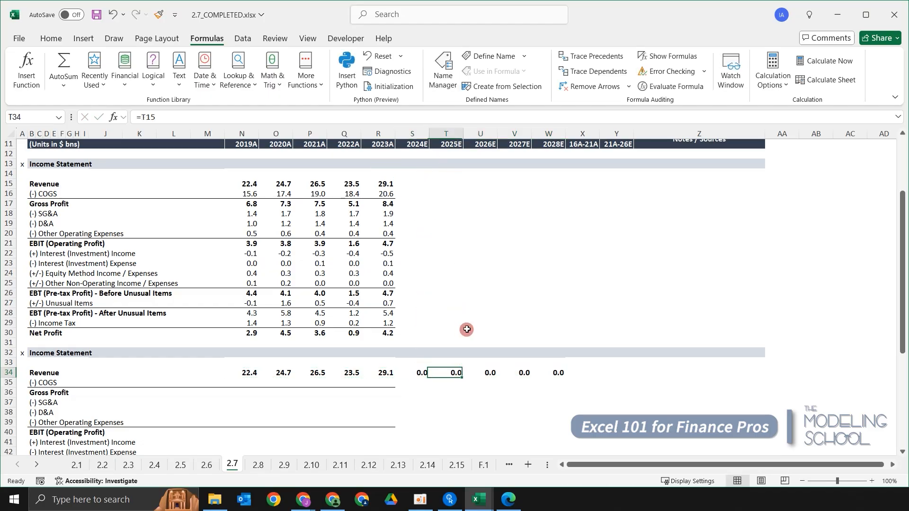
{"action": "key", "text": "F2"}
{"action": "key", "text": "Escape"}
{"action": "key", "text": "F2"}
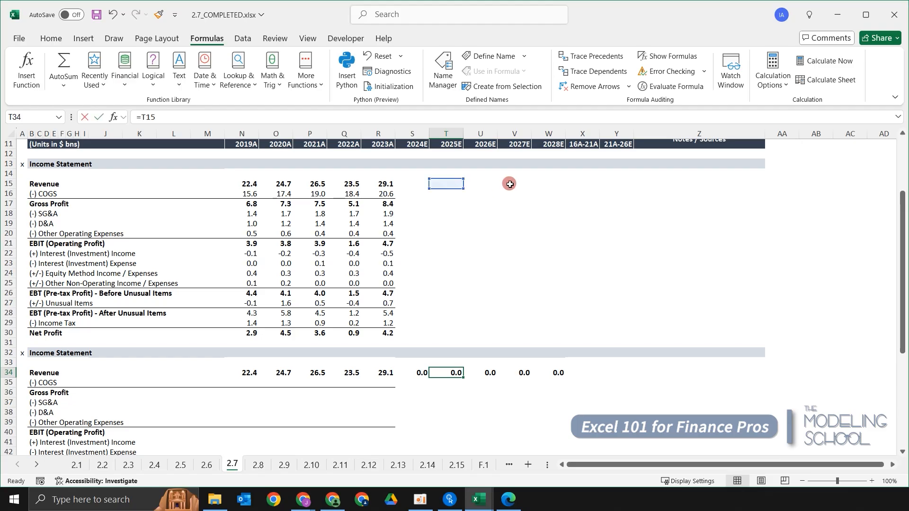
{"action": "key", "text": "Escape"}
{"action": "key", "text": "Tab"}
{"action": "key", "text": "F2"}
{"action": "key", "text": "Escape"}
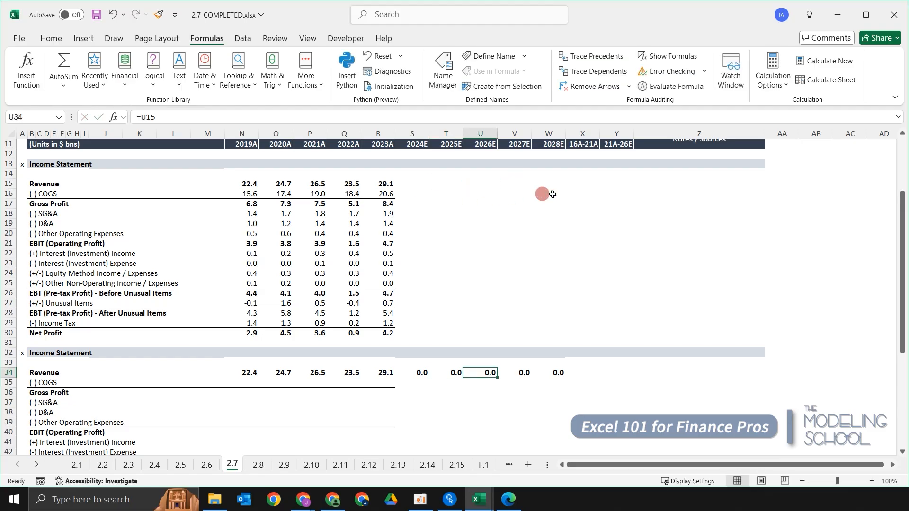
- Clear the pasted revenue formulas from the forecast columns S34:W34
{"action": "key", "text": "Left"}
{"action": "key", "text": "Left"}
{"action": "key", "text": "ctrl+shift+Right"}
{"action": "key", "text": "Delete"}
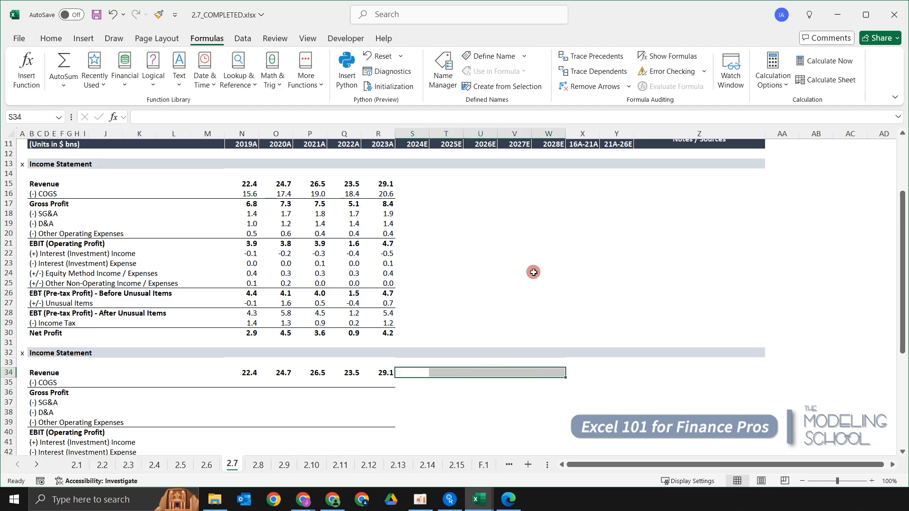
- Clear the second statement's revenue formulas for 2020A through 2023A in O34:R34, keeping the link in N34
{"action": "key", "text": "Down"}
{"action": "key", "text": "Down"}
{"action": "key", "text": "Left"}
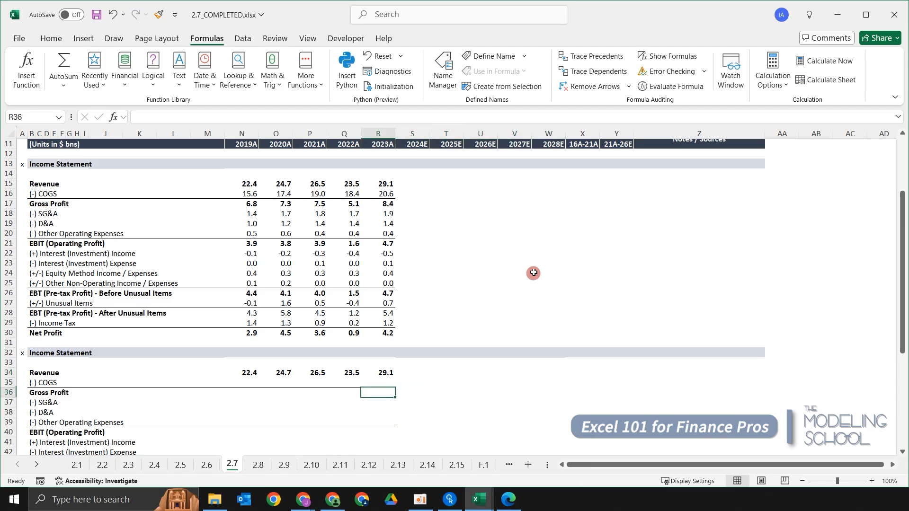
{"action": "scroll", "coordinate": [450, 308], "scroll_direction": "down", "scroll_amount": 1}
{"action": "left_click", "coordinate": [327, 359]}
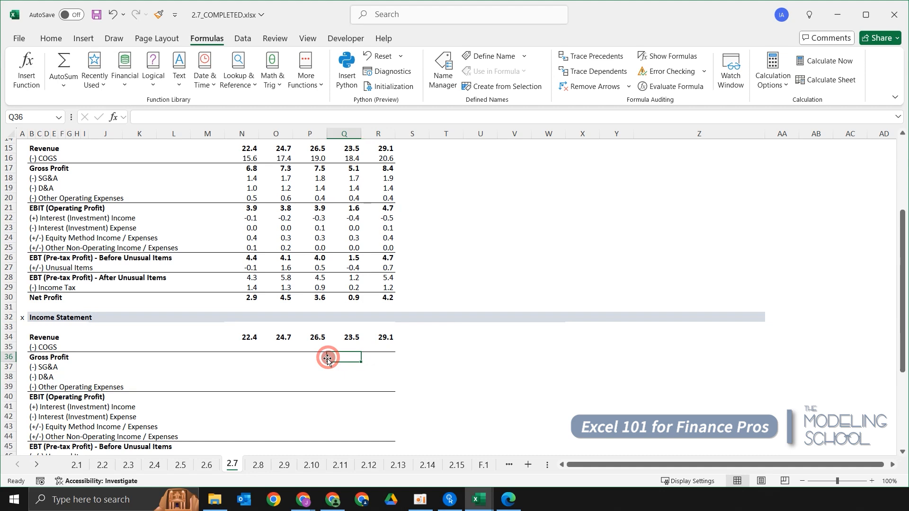
{"action": "scroll", "coordinate": [331, 357], "scroll_direction": "down", "scroll_amount": 2}
{"action": "scroll", "coordinate": [344, 352], "scroll_direction": "up", "scroll_amount": 1}
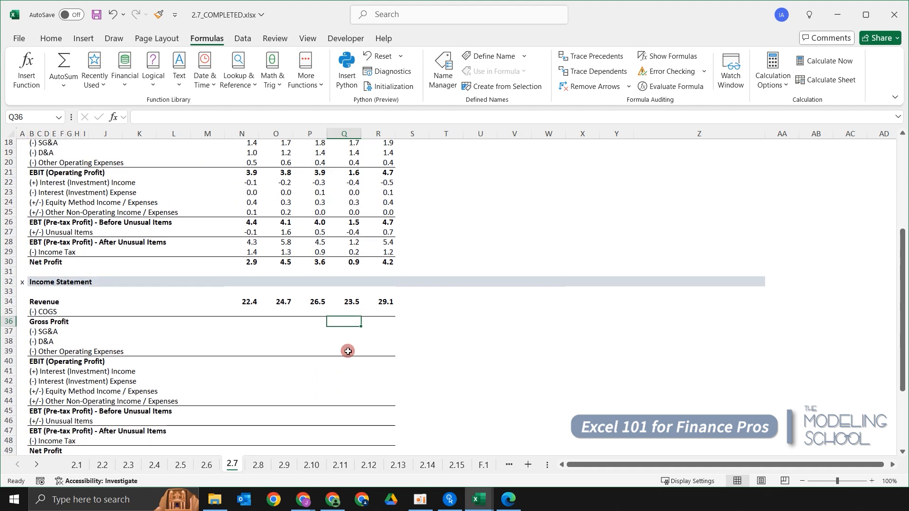
{"action": "scroll", "coordinate": [354, 351], "scroll_direction": "up", "scroll_amount": 4}
{"action": "scroll", "coordinate": [442, 369], "scroll_direction": "down", "scroll_amount": 3}
{"action": "key", "text": "Up"}
{"action": "key", "text": "Up"}
{"action": "key", "text": "Left"}
{"action": "key", "text": "Left"}
{"action": "key", "text": "ctrl+shift+Right"}
{"action": "key", "text": "Delete"}
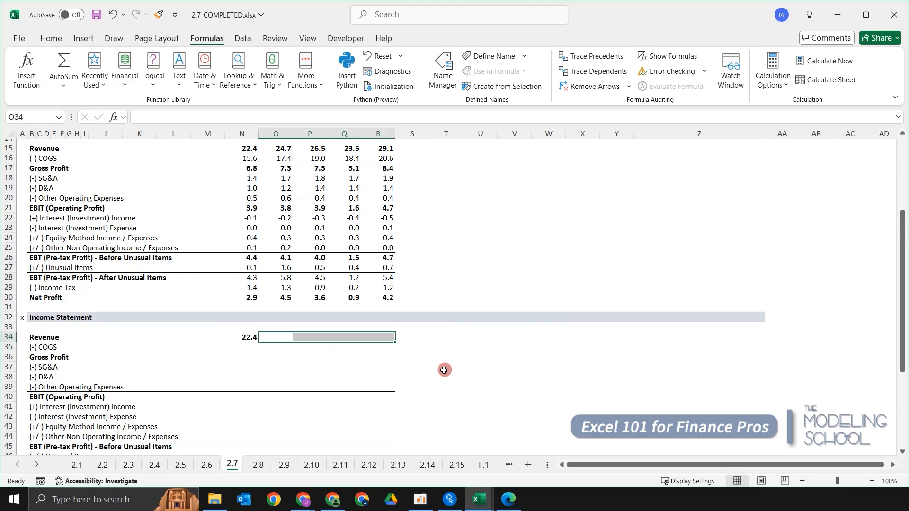
- Inspect the 2019A revenue link in N34 to see which first-statement cell it references
{"action": "key", "text": "Left"}
{"action": "scroll", "coordinate": [443, 369], "scroll_direction": "up", "scroll_amount": 2}
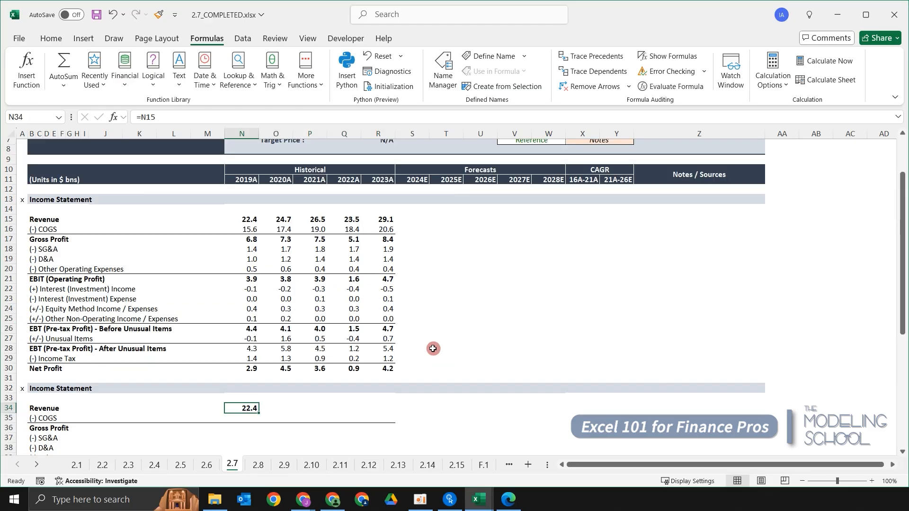
{"action": "scroll", "coordinate": [433, 345], "scroll_direction": "down", "scroll_amount": 1}
{"action": "key", "text": "F2"}
{"action": "key", "text": "Escape"}
{"action": "key", "text": "F2"}
{"action": "key", "text": "Escape"}
{"action": "key", "text": "F2"}
{"action": "key", "text": "Escape"}
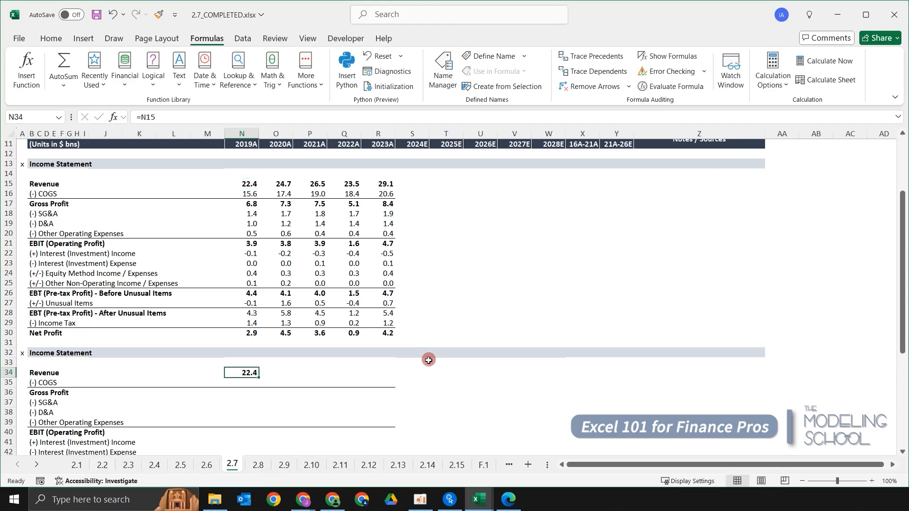
- Fill the revenue link in N34 right across the 2020A to 2023A columns through R34
{"action": "key", "text": "shift+Right"}
{"action": "key", "text": "shift+Right"}
{"action": "key", "text": "shift+Right"}
{"action": "key", "text": "shift+Right"}
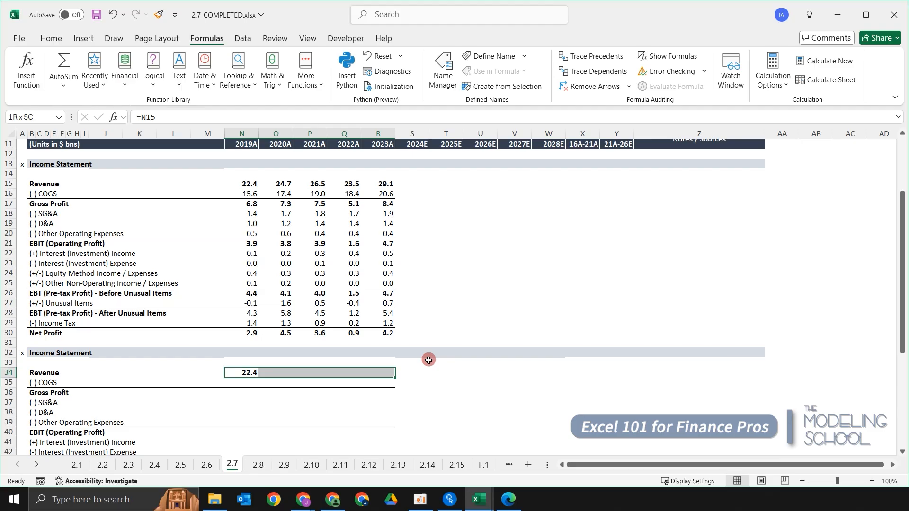
{"action": "key", "text": "ctrl+r"}
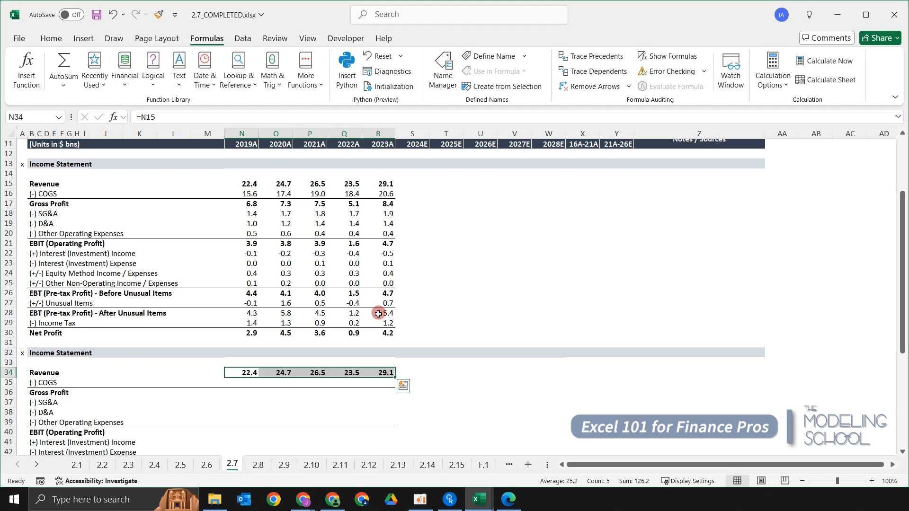
{"action": "scroll", "coordinate": [426, 331], "scroll_direction": "down", "scroll_amount": 5}
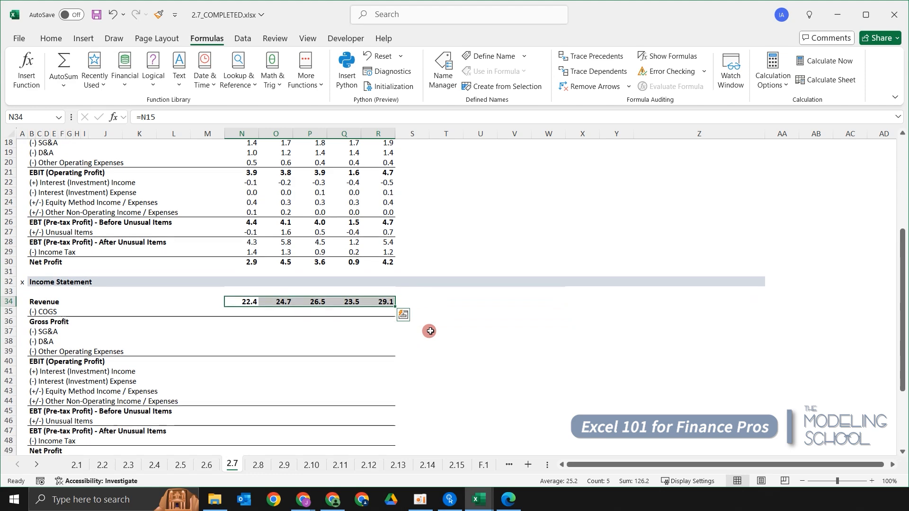
{"action": "scroll", "coordinate": [428, 332], "scroll_direction": "up", "scroll_amount": 7}
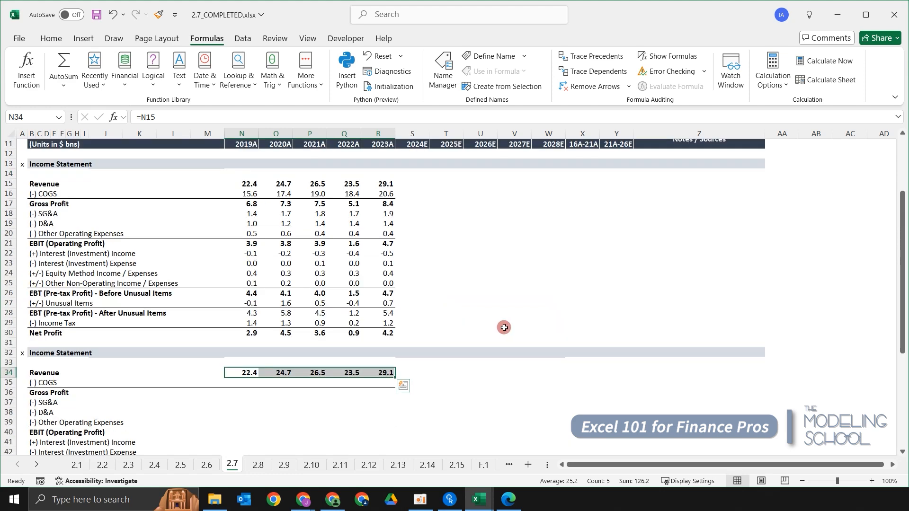
{"action": "scroll", "coordinate": [518, 322], "scroll_direction": "down", "scroll_amount": 3}
{"action": "scroll", "coordinate": [528, 327], "scroll_direction": "up", "scroll_amount": 3}
{"action": "scroll", "coordinate": [542, 334], "scroll_direction": "down", "scroll_amount": 6}
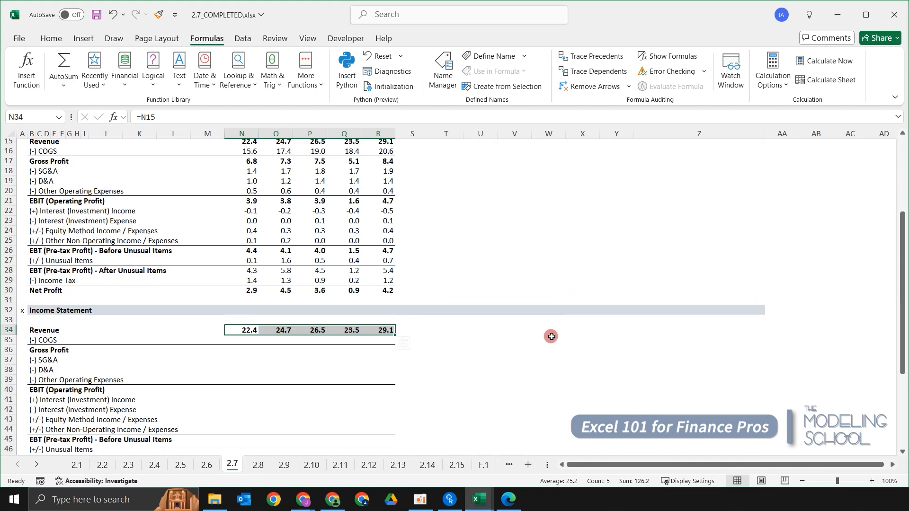
- Fill the revenue links in N34:R34 down through the Net Profit row, covering N34:R49 of the second income statement
{"action": "key", "text": "shift+Down"}
{"action": "key", "text": "shift+Down"}
{"action": "key", "text": "shift+Down"}
{"action": "key", "text": "shift+Down"}
{"action": "key", "text": "shift+Down"}
{"action": "key", "text": "shift+Down"}
{"action": "key", "text": "shift+Down"}
{"action": "key", "text": "shift+Down"}
{"action": "key", "text": "shift+Down"}
{"action": "key", "text": "shift+Down"}
{"action": "key", "text": "shift+Down"}
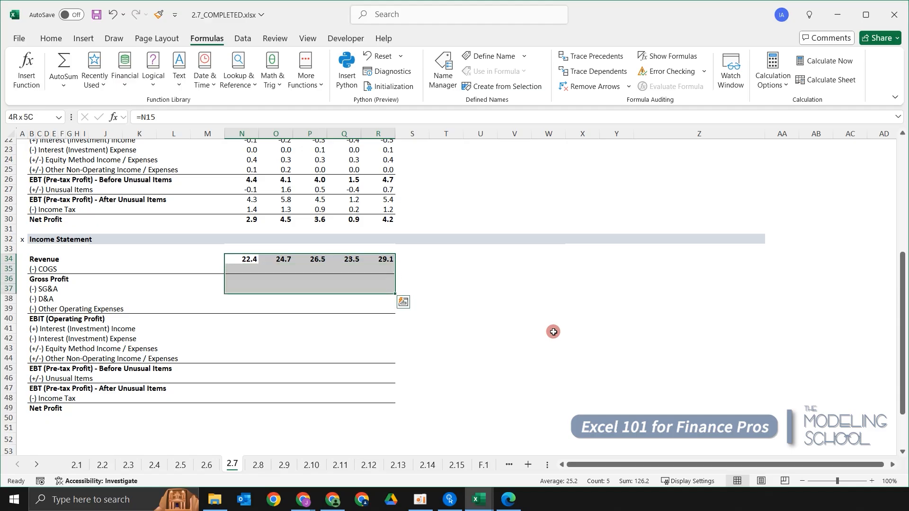
{"action": "key", "text": "shift+Down"}
{"action": "key", "text": "shift+Down"}
{"action": "key", "text": "shift+Down"}
{"action": "key", "text": "shift+Down"}
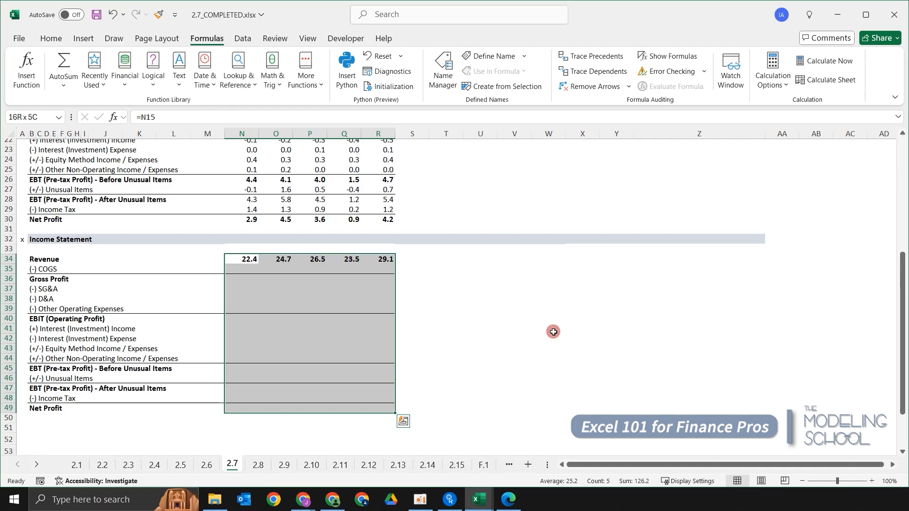
{"action": "key", "text": "ctrl+d"}
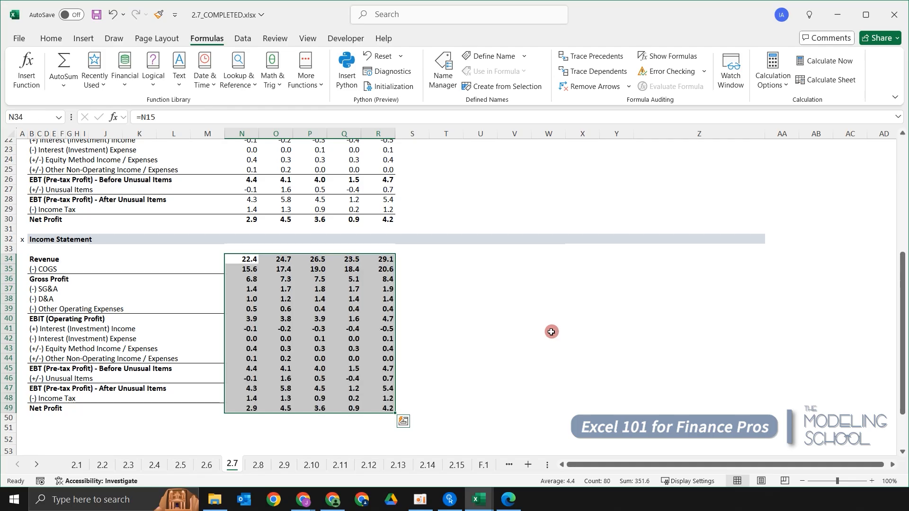
- Compare the filled second income statement with the first, and trace the rightward and downward fill directions across its cells
{"action": "scroll", "coordinate": [551, 332], "scroll_direction": "up", "scroll_amount": 7}
{"action": "scroll", "coordinate": [544, 331], "scroll_direction": "down", "scroll_amount": 9}
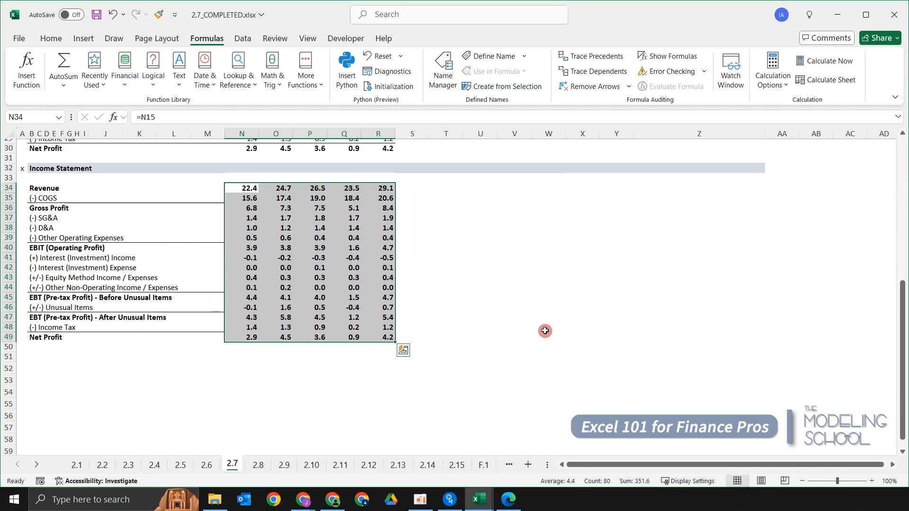
{"action": "scroll", "coordinate": [473, 304], "scroll_direction": "up", "scroll_amount": 4}
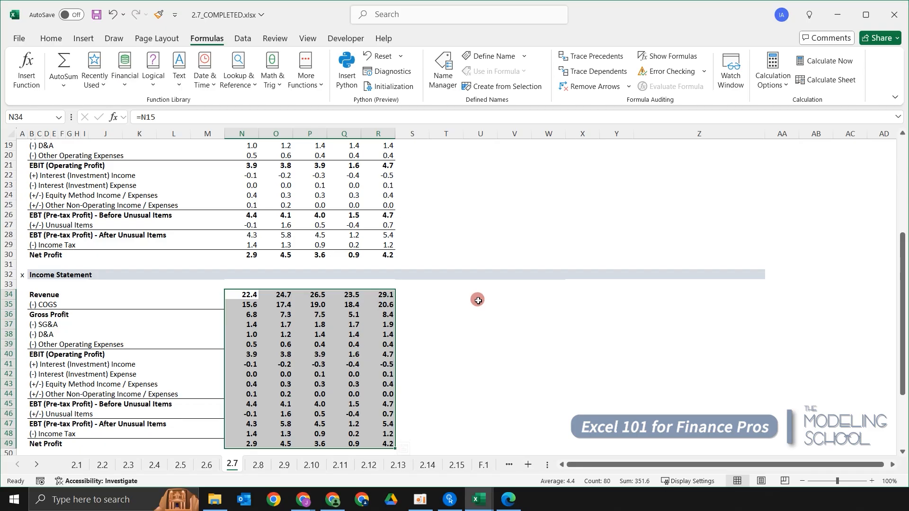
{"action": "key", "text": "Up"}
{"action": "key", "text": "Down"}
{"action": "scroll", "coordinate": [476, 303], "scroll_direction": "up", "scroll_amount": 2}
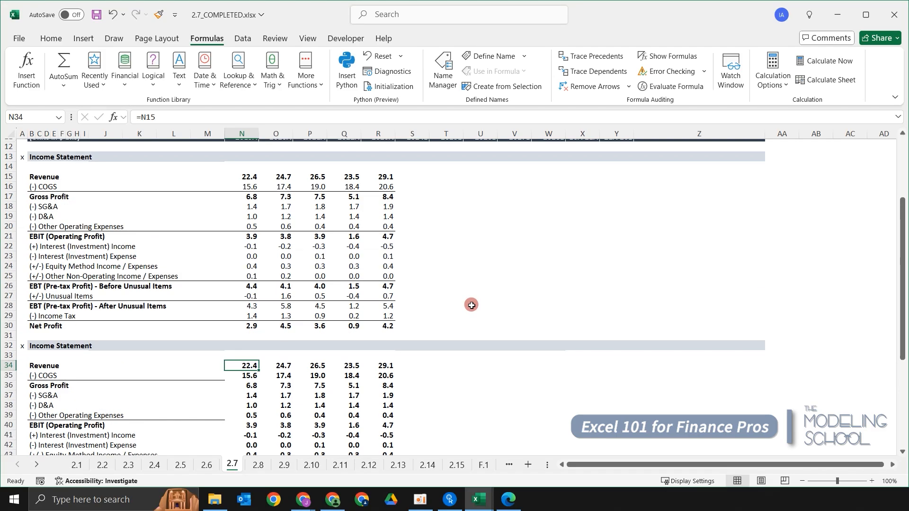
{"action": "left_click", "coordinate": [418, 383]}
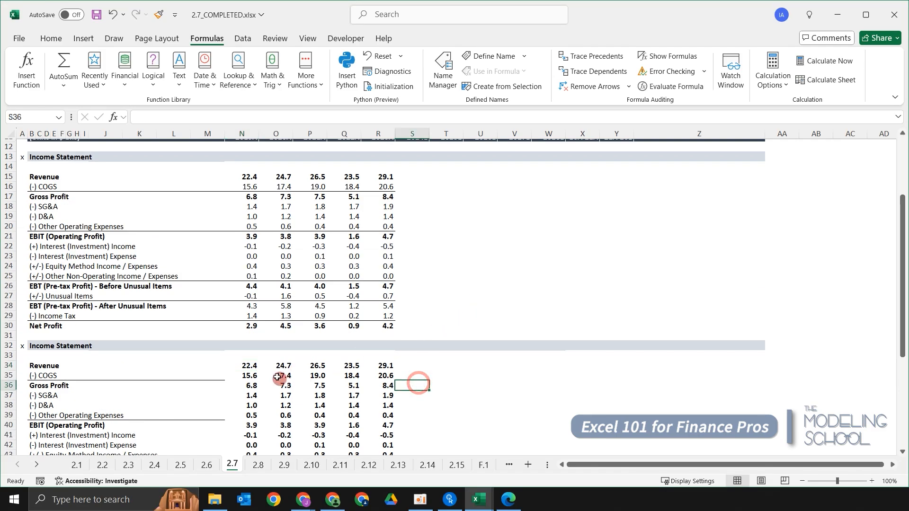
{"action": "left_click_drag", "start_coordinate": [248, 366], "coordinate": [564, 368]}
{"action": "scroll", "coordinate": [611, 358], "scroll_direction": "down", "scroll_amount": 5}
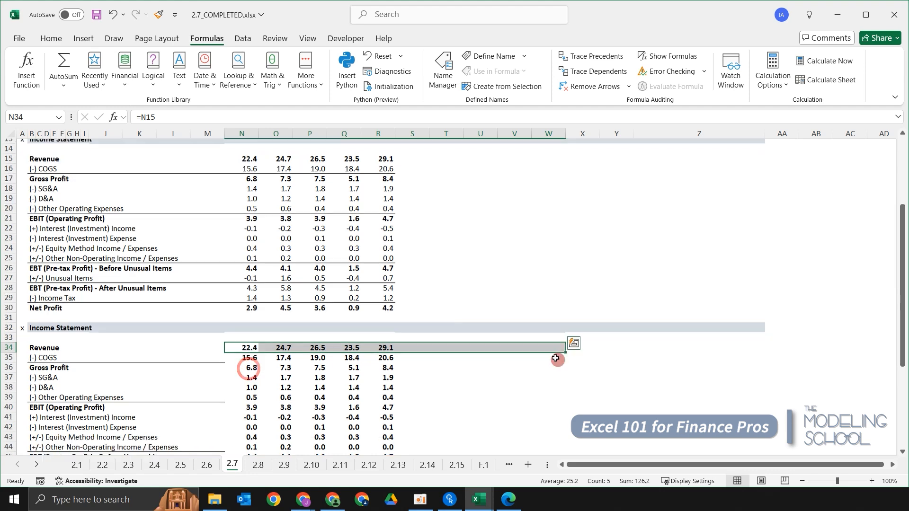
{"action": "left_click_drag", "start_coordinate": [318, 226], "coordinate": [315, 406]}
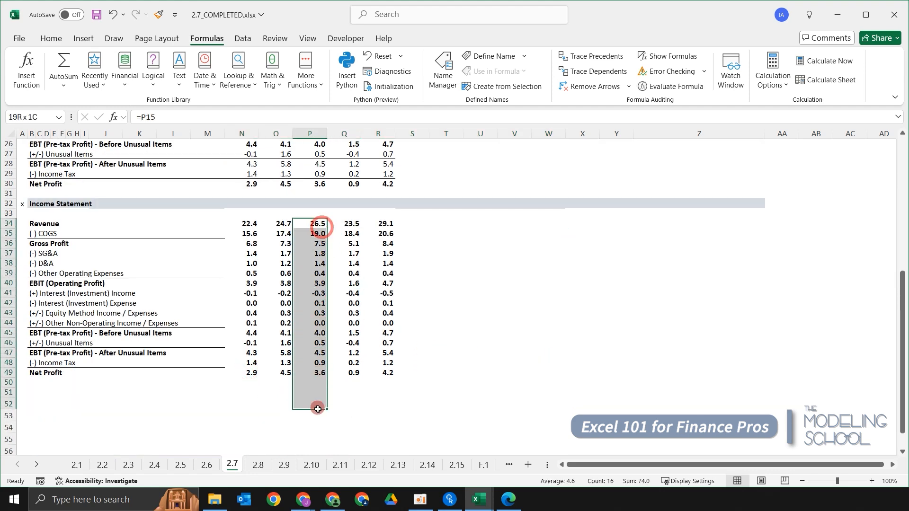
{"action": "left_click", "coordinate": [480, 283]}
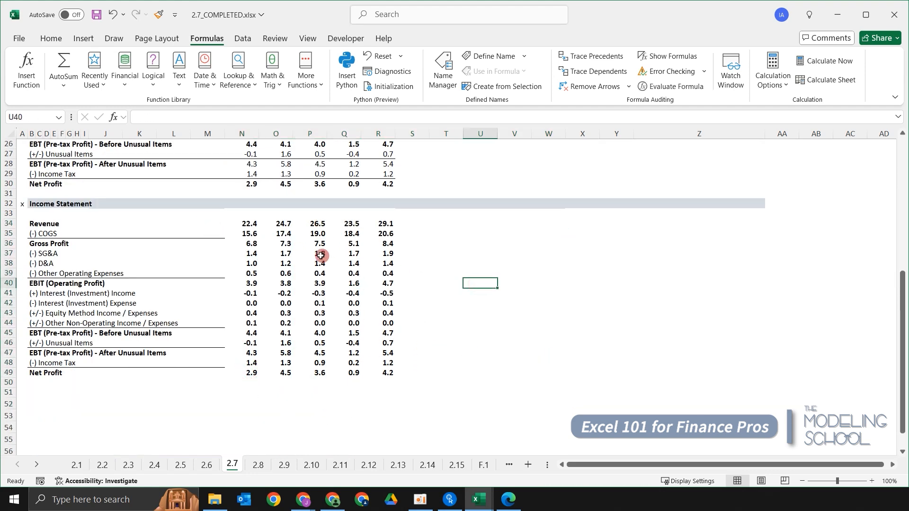
- Trace the leftward and upward directions from the 2019A revenue link in N34
{"action": "scroll", "coordinate": [255, 322], "scroll_direction": "up", "scroll_amount": 4}
{"action": "left_click_drag", "start_coordinate": [250, 331], "coordinate": [77, 337]}
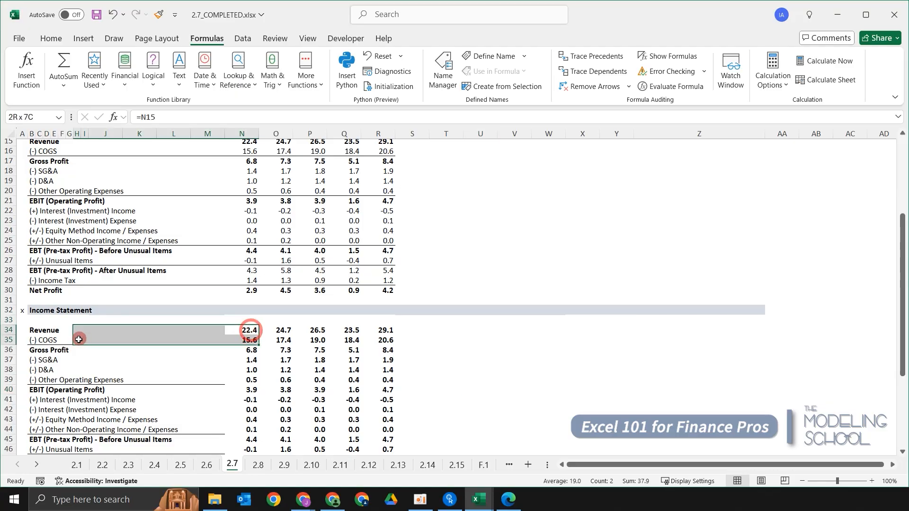
{"action": "left_click", "coordinate": [339, 319]}
{"action": "left_click_drag", "start_coordinate": [248, 332], "coordinate": [250, 211]}
{"action": "left_click", "coordinate": [331, 227]}
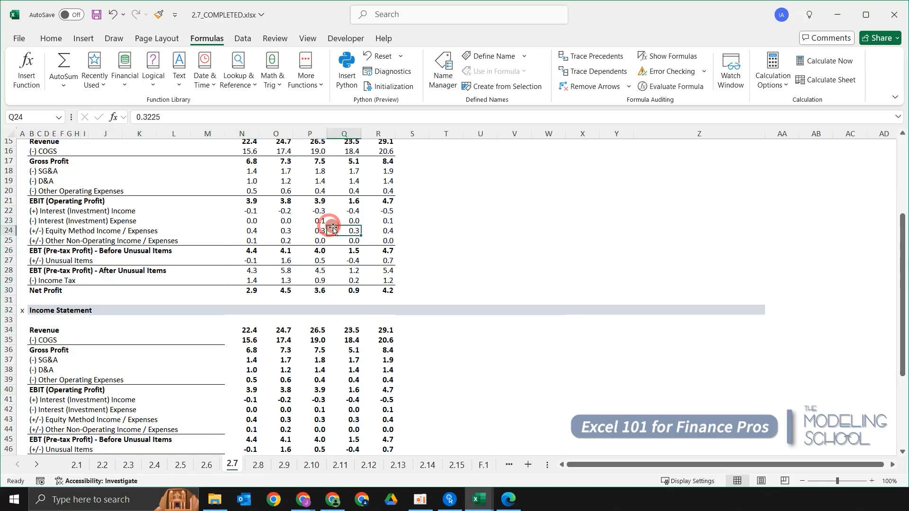
{"action": "left_click_drag", "start_coordinate": [248, 331], "coordinate": [178, 325]}
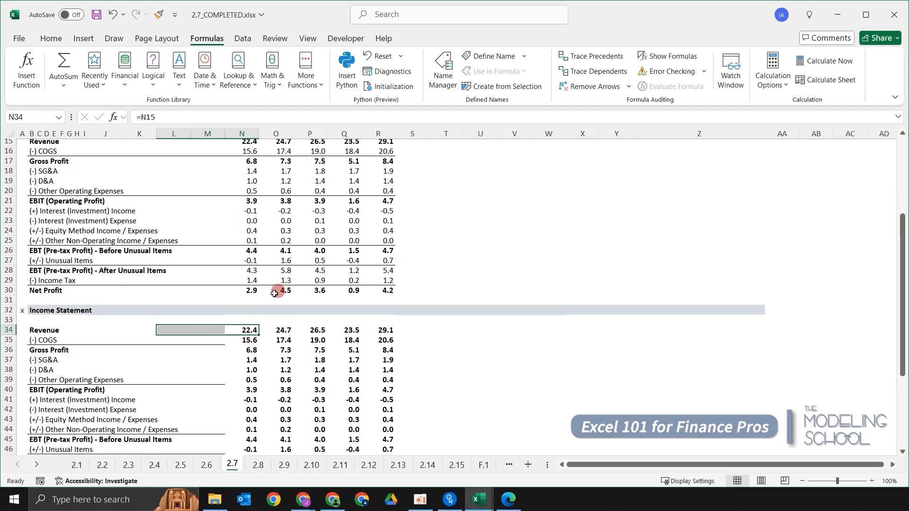
{"action": "left_click", "coordinate": [302, 244]}
{"action": "left_click_drag", "start_coordinate": [248, 327], "coordinate": [269, 260]}
{"action": "left_click", "coordinate": [369, 323]}
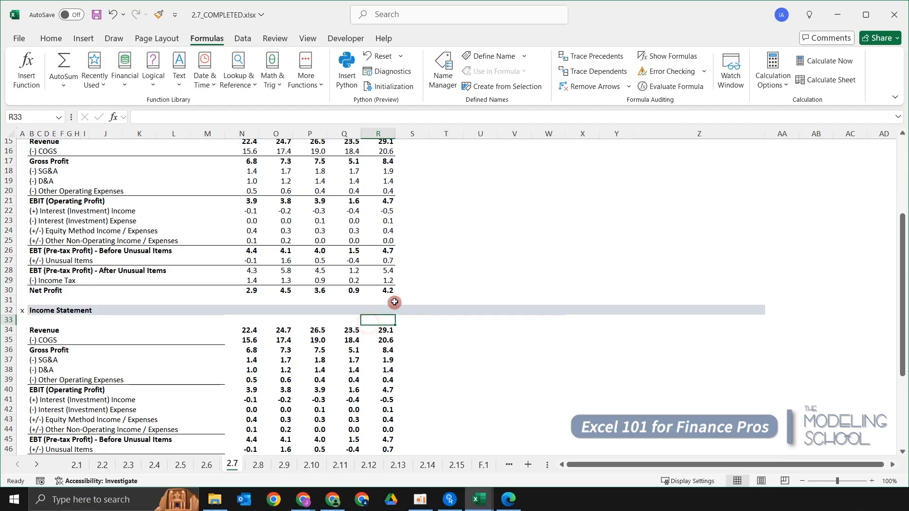
{"action": "scroll", "coordinate": [396, 303], "scroll_direction": "down", "scroll_amount": 1}
{"action": "scroll", "coordinate": [411, 304], "scroll_direction": "down", "scroll_amount": 2}
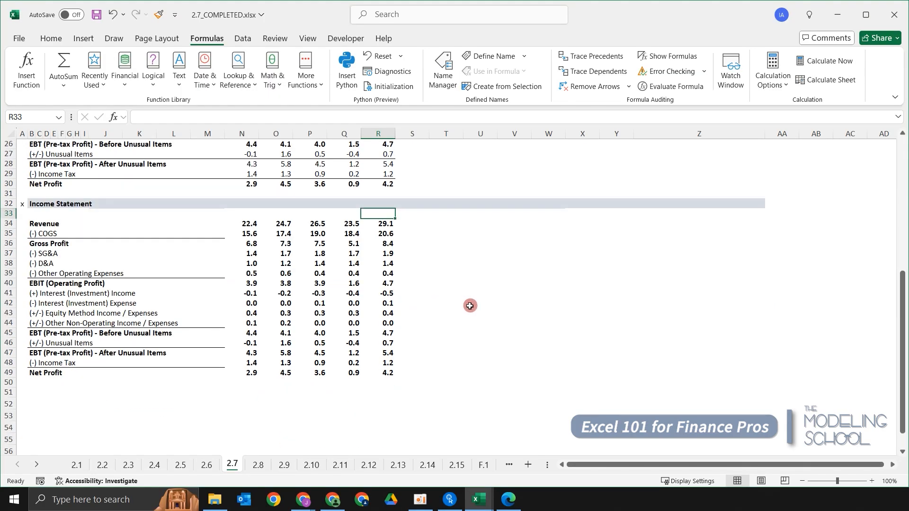
{"action": "left_click", "coordinate": [576, 274]}
{"action": "scroll", "coordinate": [585, 286], "scroll_direction": "up", "scroll_amount": 8}
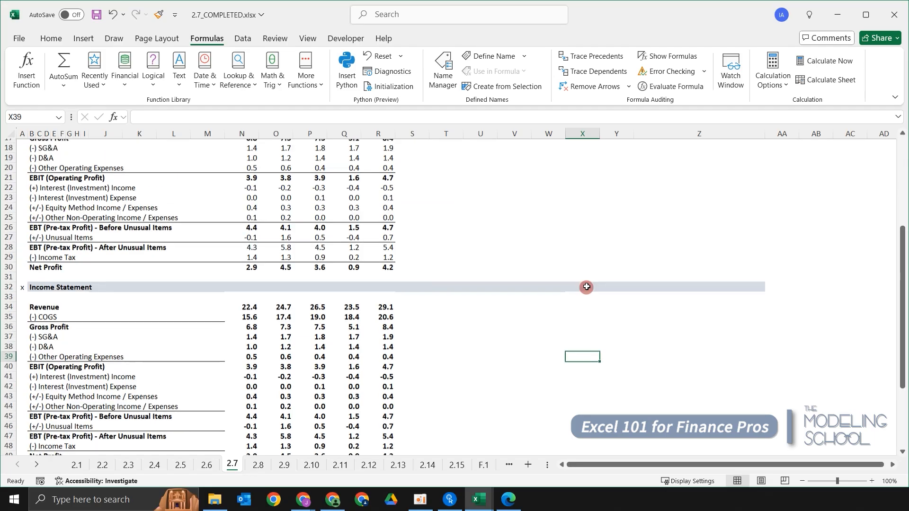
{"action": "scroll", "coordinate": [577, 280], "scroll_direction": "down", "scroll_amount": 5}
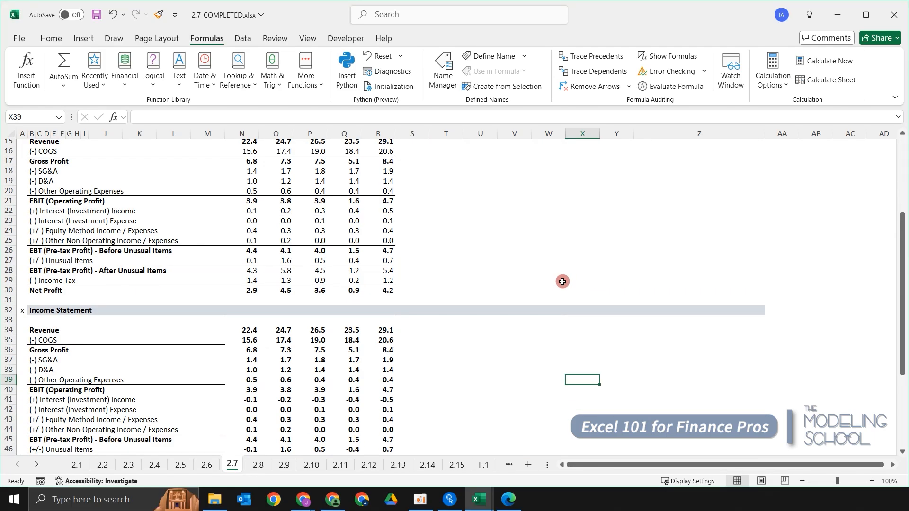
{"action": "scroll", "coordinate": [560, 283], "scroll_direction": "up", "scroll_amount": 2}
{"action": "scroll", "coordinate": [559, 284], "scroll_direction": "up", "scroll_amount": 3}
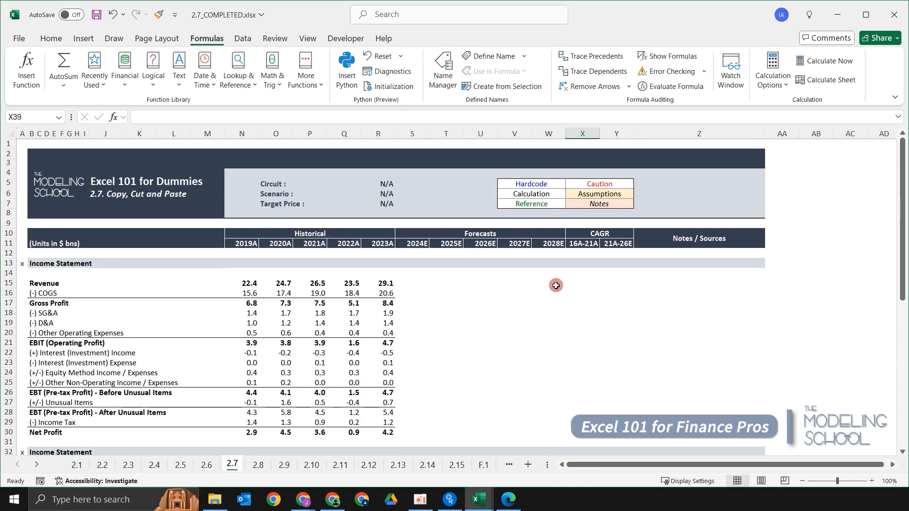
{"action": "scroll", "coordinate": [353, 330], "scroll_direction": "down", "scroll_amount": 5}
{"action": "scroll", "coordinate": [420, 432], "scroll_direction": "up", "scroll_amount": 1}
{"action": "scroll", "coordinate": [375, 325], "scroll_direction": "up", "scroll_amount": 1}
{"action": "scroll", "coordinate": [376, 328], "scroll_direction": "down", "scroll_amount": 2}
{"action": "scroll", "coordinate": [377, 327], "scroll_direction": "down", "scroll_amount": 1}
{"action": "scroll", "coordinate": [392, 327], "scroll_direction": "down", "scroll_amount": 1}
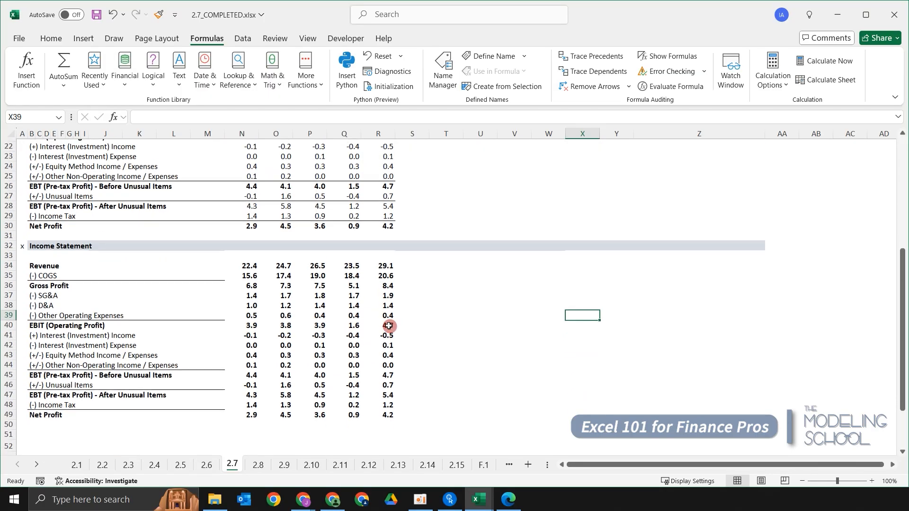
{"action": "scroll", "coordinate": [393, 327], "scroll_direction": "up", "scroll_amount": 3}
{"action": "left_click_drag", "start_coordinate": [487, 248], "coordinate": [562, 302]}
{"action": "left_click", "coordinate": [561, 344]}
{"action": "left_click_drag", "start_coordinate": [476, 245], "coordinate": [549, 326]}
{"action": "left_click", "coordinate": [575, 374]}
{"action": "scroll", "coordinate": [457, 291], "scroll_direction": "down", "scroll_amount": 3}
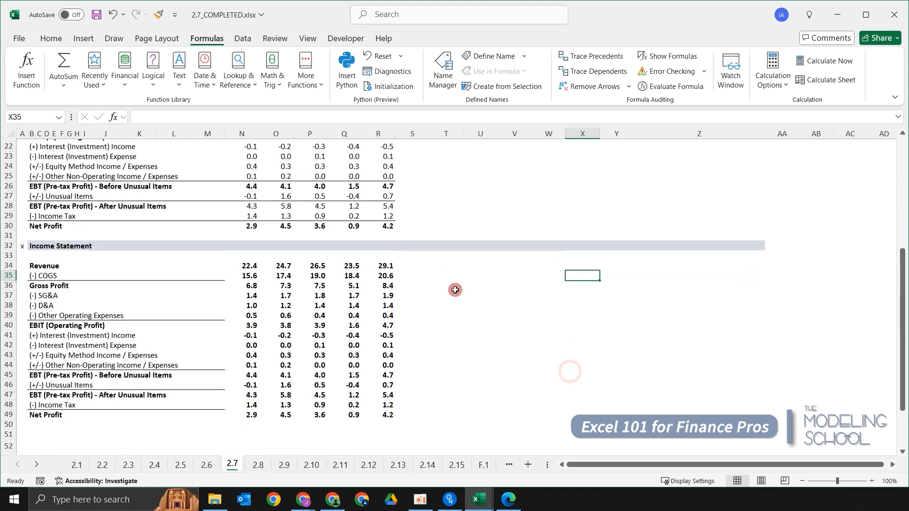
{"action": "left_click", "coordinate": [471, 294]}
{"action": "left_click", "coordinate": [550, 280]}
{"action": "scroll", "coordinate": [445, 276], "scroll_direction": "up", "scroll_amount": 2}
{"action": "left_click", "coordinate": [469, 251]}
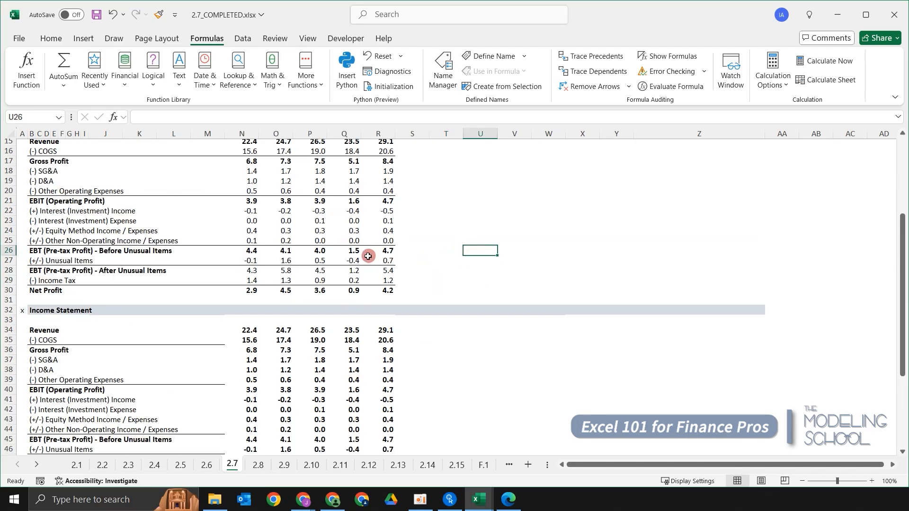
- Highlight the linked figures of the second income statement from N34 through the Net Profit row to review the filled area
{"action": "scroll", "coordinate": [360, 258], "scroll_direction": "down", "scroll_amount": 2}
{"action": "left_click_drag", "start_coordinate": [253, 264], "coordinate": [427, 411]}
{"action": "left_click", "coordinate": [520, 389]}
{"action": "left_click_drag", "start_coordinate": [246, 259], "coordinate": [393, 410]}
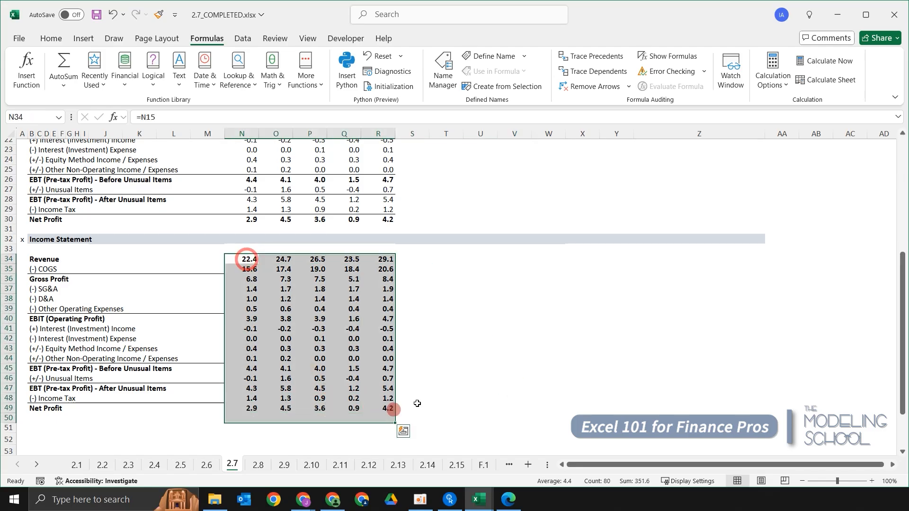
{"action": "left_click", "coordinate": [487, 382]}
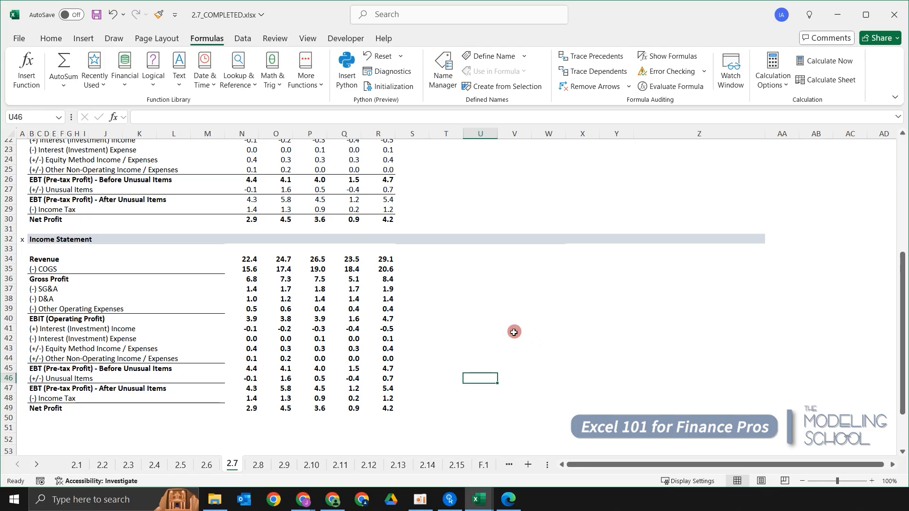
{"action": "scroll", "coordinate": [511, 334], "scroll_direction": "up", "scroll_amount": 1}
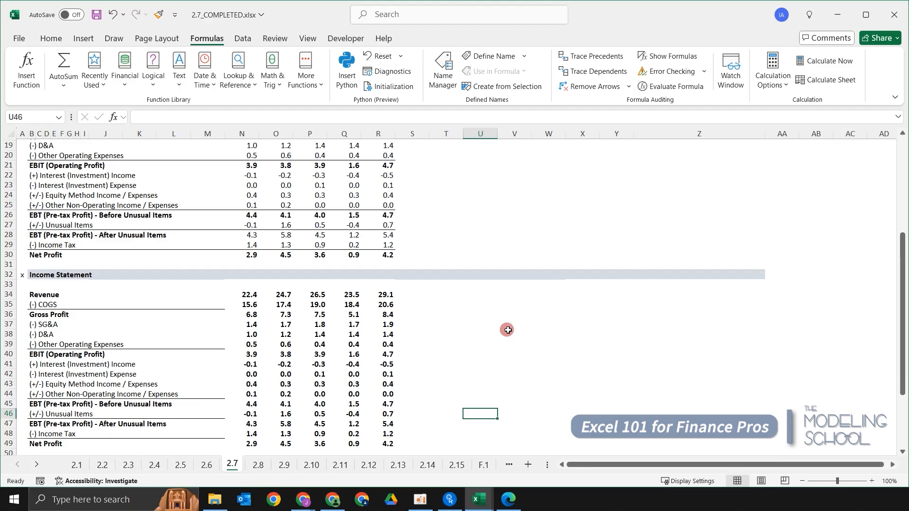
- Check sample linked cells in the second statement, including which first-statement cell the 2021A D&A link in P38 references
{"action": "left_click", "coordinate": [460, 331]}
{"action": "left_click", "coordinate": [259, 335]}
{"action": "left_click", "coordinate": [511, 317]}
{"action": "left_click_drag", "start_coordinate": [287, 309], "coordinate": [304, 318]}
{"action": "left_click", "coordinate": [433, 314]}
{"action": "left_click", "coordinate": [485, 313]}
{"action": "left_click", "coordinate": [539, 333]}
{"action": "scroll", "coordinate": [449, 333], "scroll_direction": "up", "scroll_amount": 4}
{"action": "scroll", "coordinate": [402, 312], "scroll_direction": "down", "scroll_amount": 5}
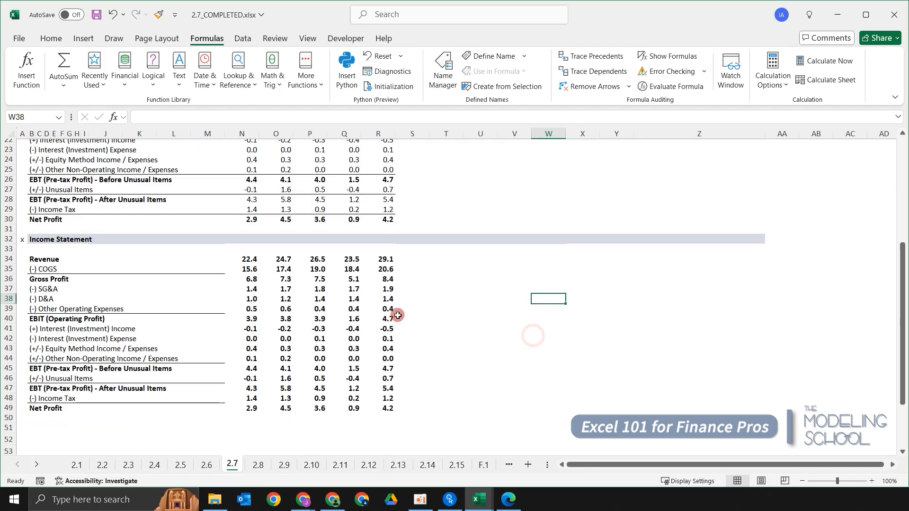
{"action": "left_click", "coordinate": [321, 294]}
{"action": "scroll", "coordinate": [435, 299], "scroll_direction": "up", "scroll_amount": 3}
{"action": "scroll", "coordinate": [462, 302], "scroll_direction": "up", "scroll_amount": 3}
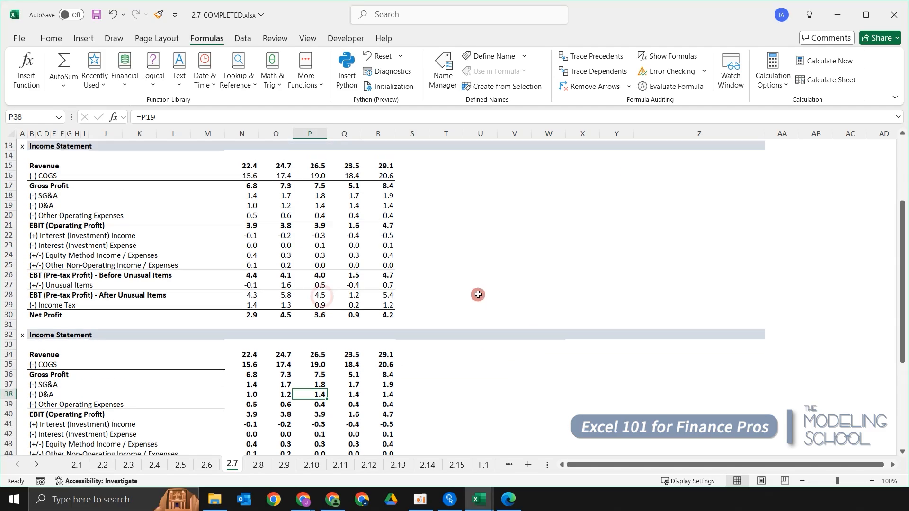
{"action": "left_click", "coordinate": [495, 300]}
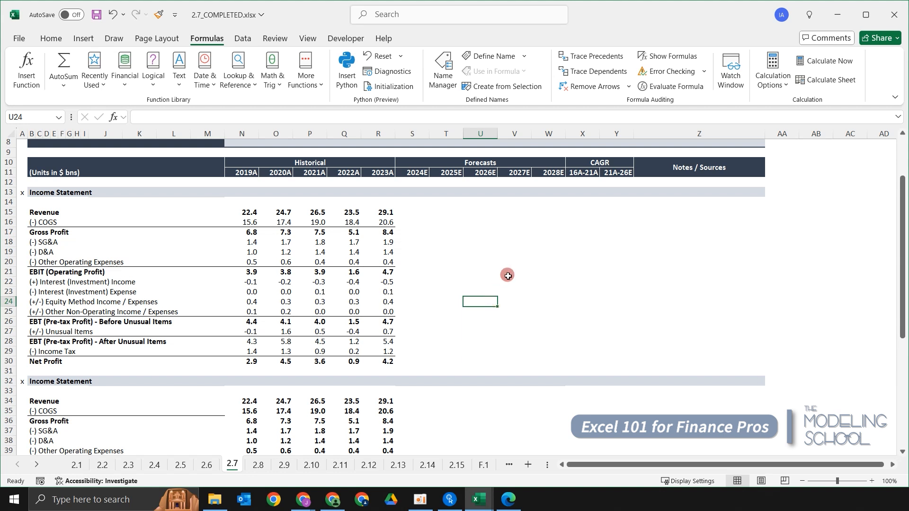
- Highlight the entire Interest (Investment) Income and Interest (Investment) Expense rows, 22 and 23, in the first income statement
{"action": "left_click", "coordinate": [452, 292]}
{"action": "key", "text": "Left"}
{"action": "key", "text": "Left"}
{"action": "key", "text": "Left"}
{"action": "key", "text": "Left"}
{"action": "key", "text": "Left"}
{"action": "key", "text": "Left"}
{"action": "key", "text": "Left"}
{"action": "key", "text": "Left"}
{"action": "key", "text": "Left"}
{"action": "key", "text": "Left"}
{"action": "key", "text": "Left"}
{"action": "key", "text": "Left"}
{"action": "key", "text": "Left"}
{"action": "key", "text": "Left"}
{"action": "key", "text": "Left"}
{"action": "key", "text": "Left"}
{"action": "key", "text": "Left"}
{"action": "key", "text": "Left"}
{"action": "key", "text": "Left"}
{"action": "key", "text": "shift+Up"}
{"action": "key", "text": "shift+space"}
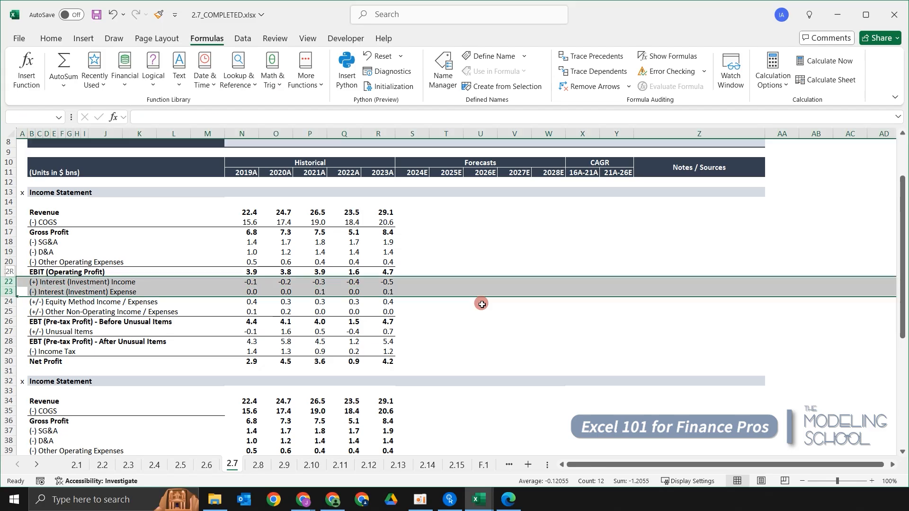
{"action": "key", "text": "Up"}
{"action": "key", "text": "Down"}
{"action": "key", "text": "Up"}
{"action": "key", "text": "shift+space"}
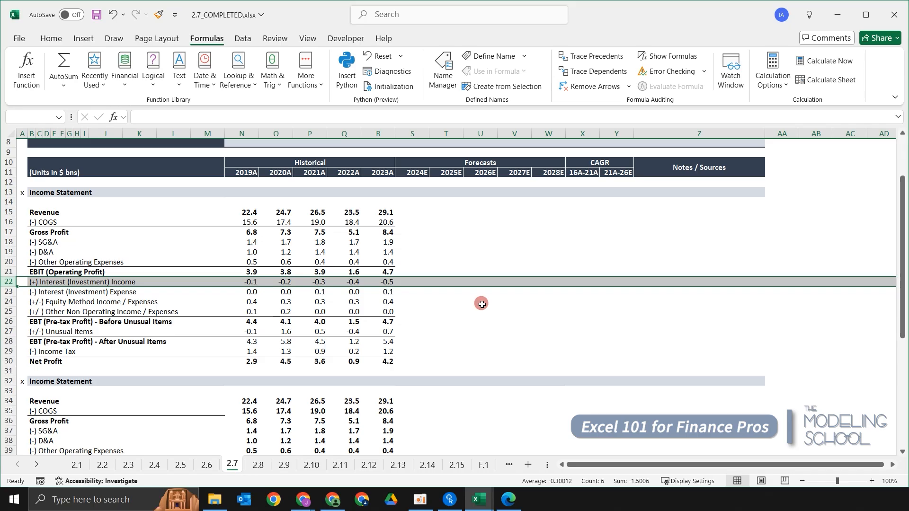
{"action": "key", "text": "Down"}
{"action": "key", "text": "shift+space"}
{"action": "key", "text": "Up"}
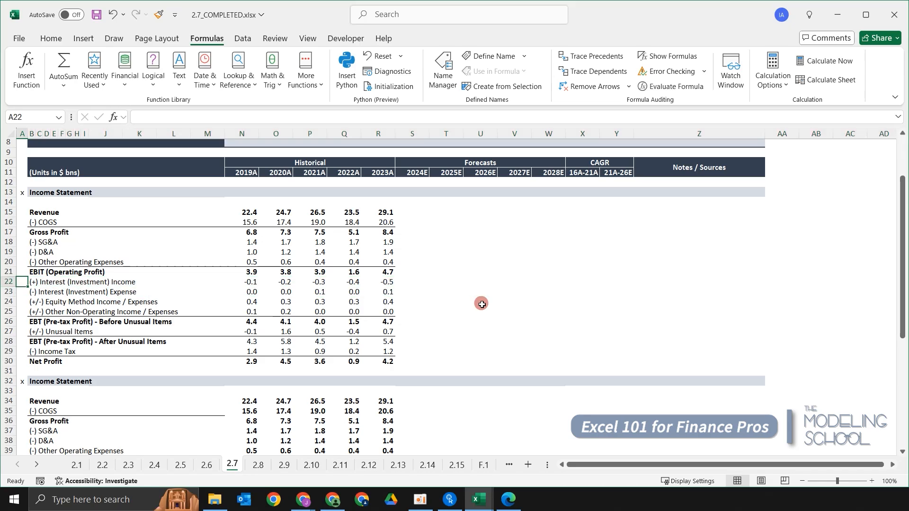
- Cut the Interest (Investment) Income row 22 and insert it above row 24, directly below Interest (Investment) Expense
{"action": "key", "text": "Up"}
{"action": "key", "text": "shift+space"}
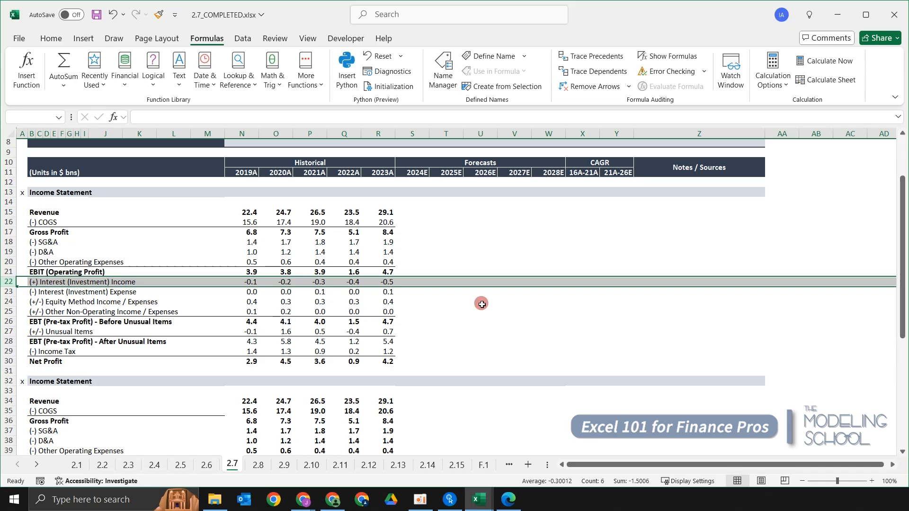
{"action": "key", "text": "ctrl+c"}
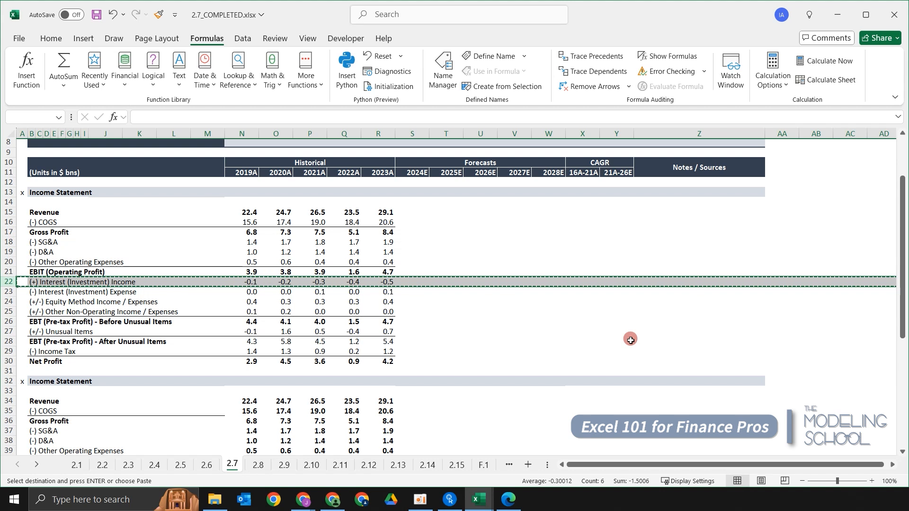
{"action": "key", "text": "Down"}
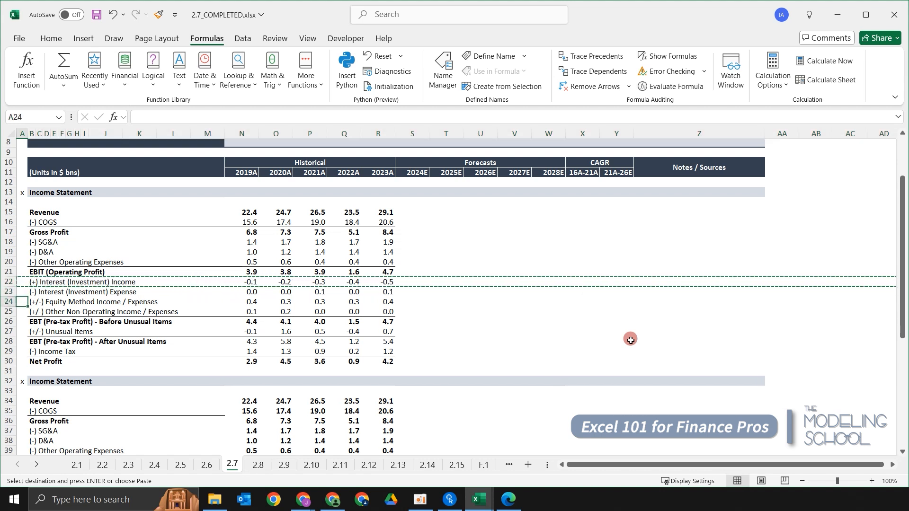
{"action": "key", "text": "ctrl+shift+plus"}
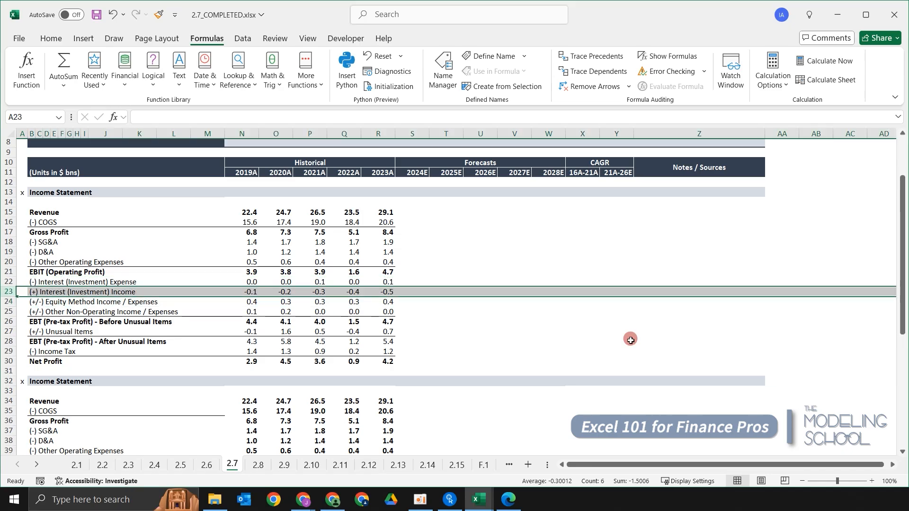
{"action": "key", "text": "Up"}
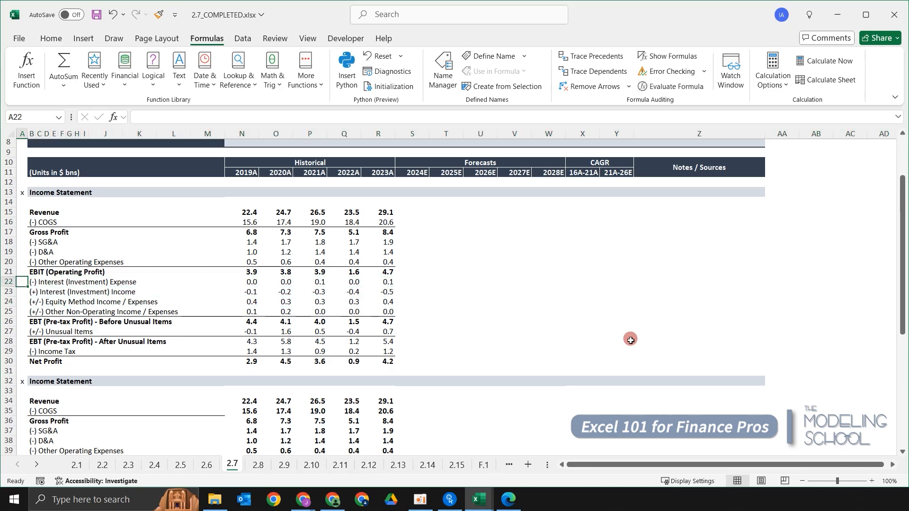
- Cut the Interest (Investment) Expense row 22 and insert it above row 24, directly below Interest (Investment) Income
{"action": "key", "text": "shift+space"}
{"action": "key", "text": "ctrl+x"}
{"action": "key", "text": "Down"}
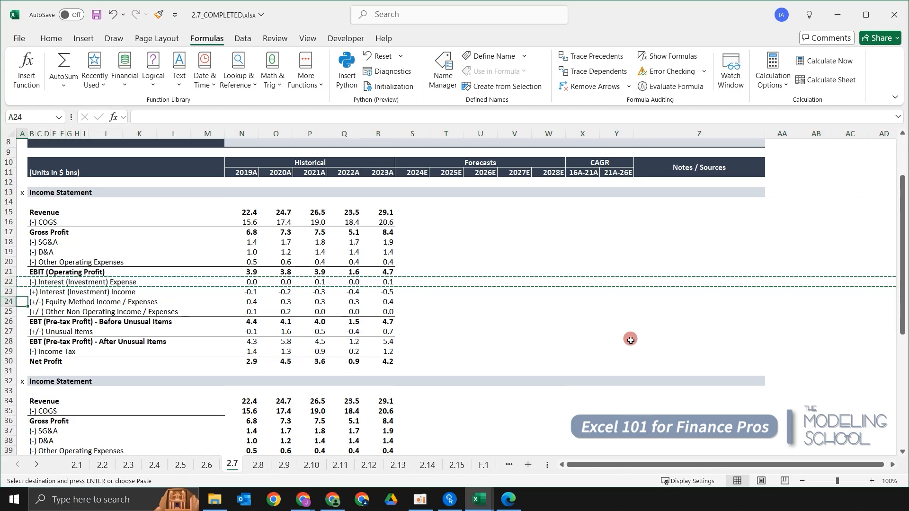
{"action": "key", "text": "ctrl+plus"}
{"action": "key", "text": "Right"}
{"action": "key", "text": "Up"}
{"action": "key", "text": "Down"}
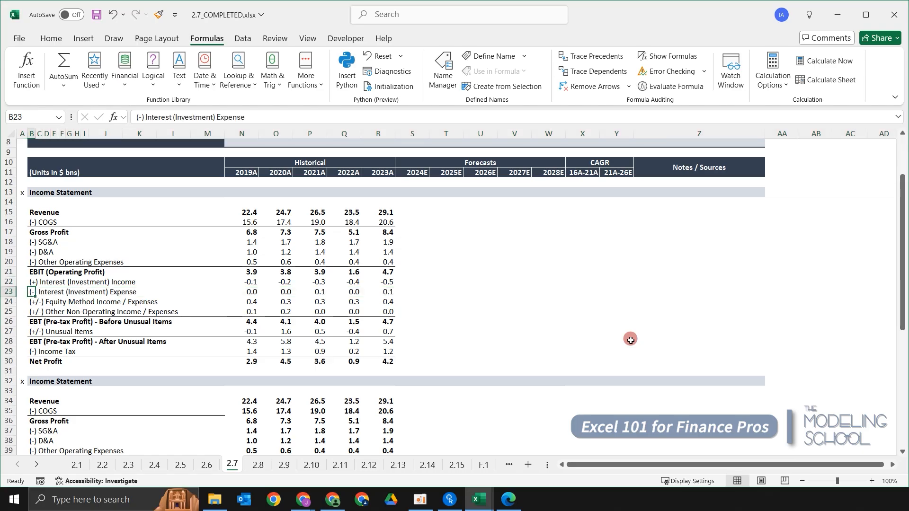
- Copy the entire Interest (Investment) Income row 22 and insert the copied row above row 24
{"action": "left_click", "coordinate": [168, 282]}
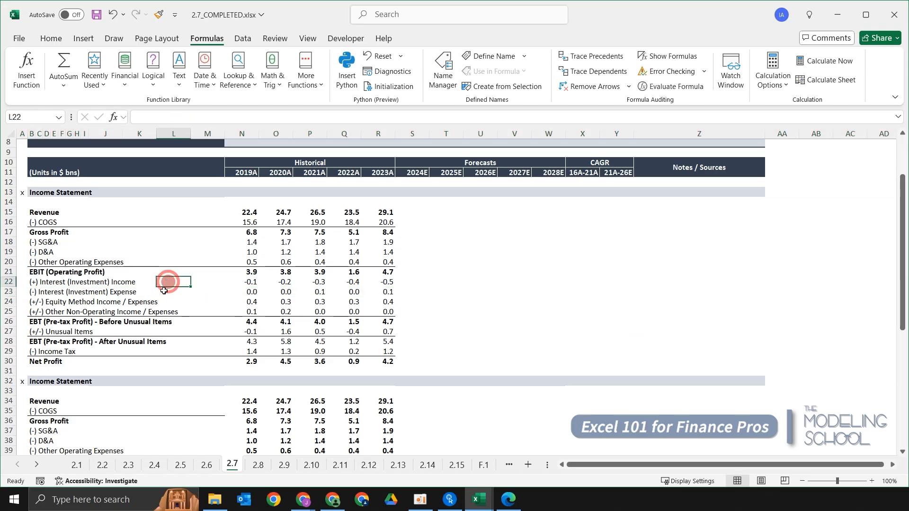
{"action": "left_click", "coordinate": [161, 299], "text": "ctrl"}
{"action": "left_click", "coordinate": [168, 285]}
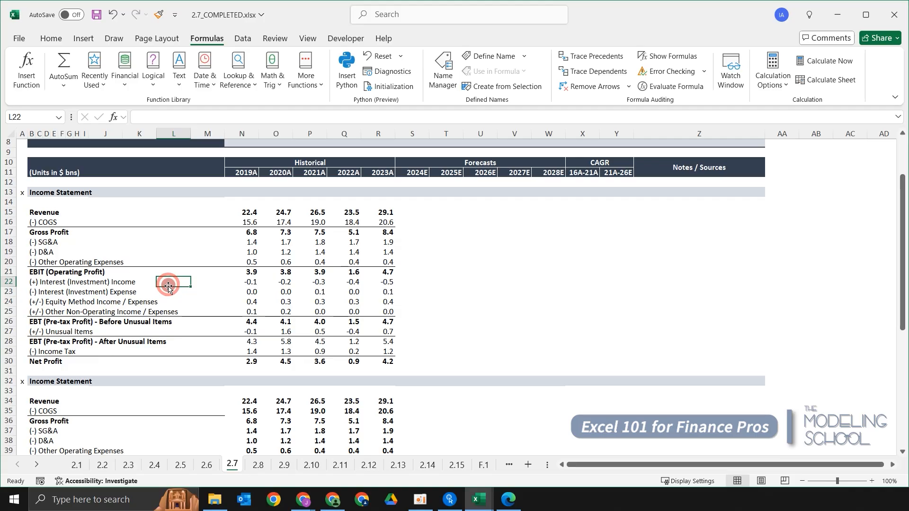
{"action": "key", "text": "Left"}
{"action": "key", "text": "Left"}
{"action": "key", "text": "Left"}
{"action": "key", "text": "Left"}
{"action": "key", "text": "Left"}
{"action": "key", "text": "Left"}
{"action": "key", "text": "Left"}
{"action": "key", "text": "Left"}
{"action": "key", "text": "Left"}
{"action": "key", "text": "Left"}
{"action": "key", "text": "Left"}
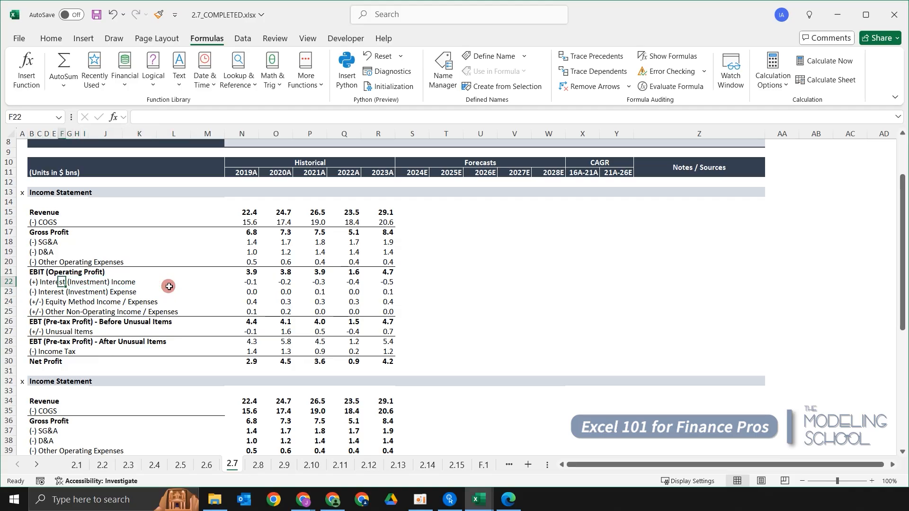
{"action": "key", "text": "shift+space"}
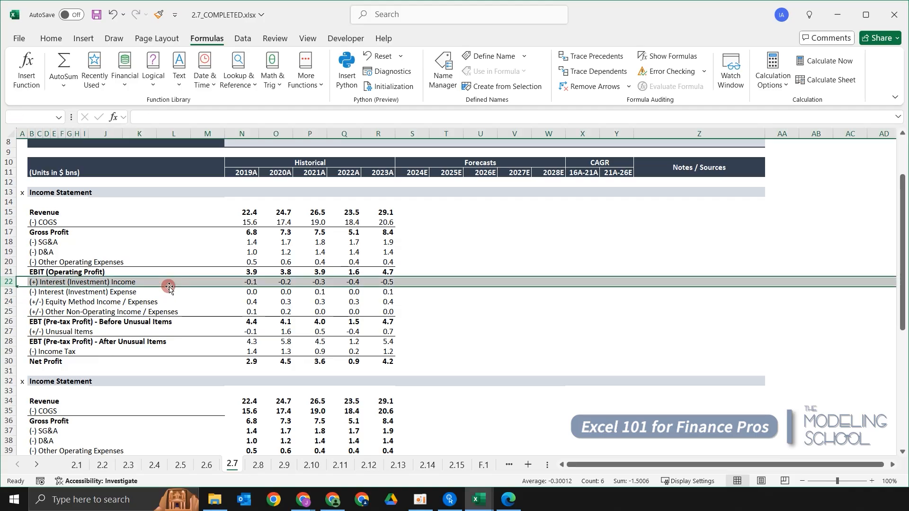
{"action": "key", "text": "ctrl+c"}
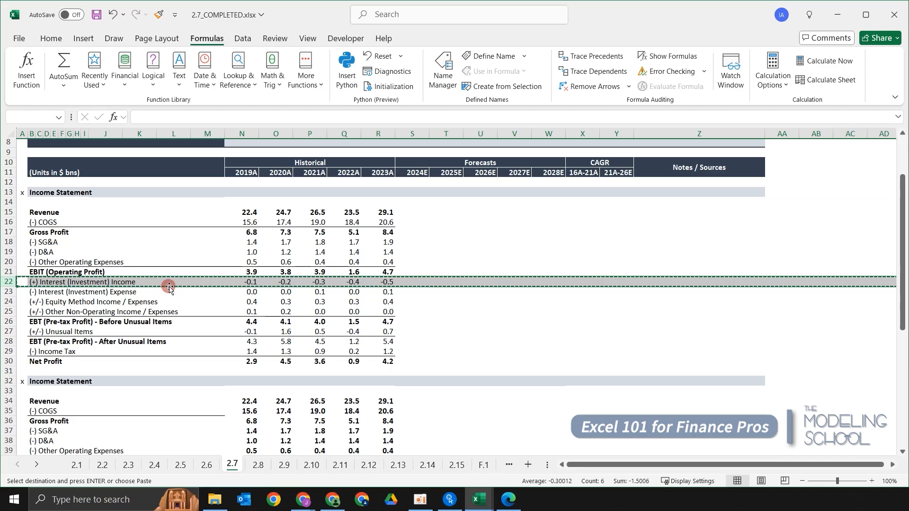
{"action": "key", "text": "Down"}
{"action": "key", "text": "Down"}
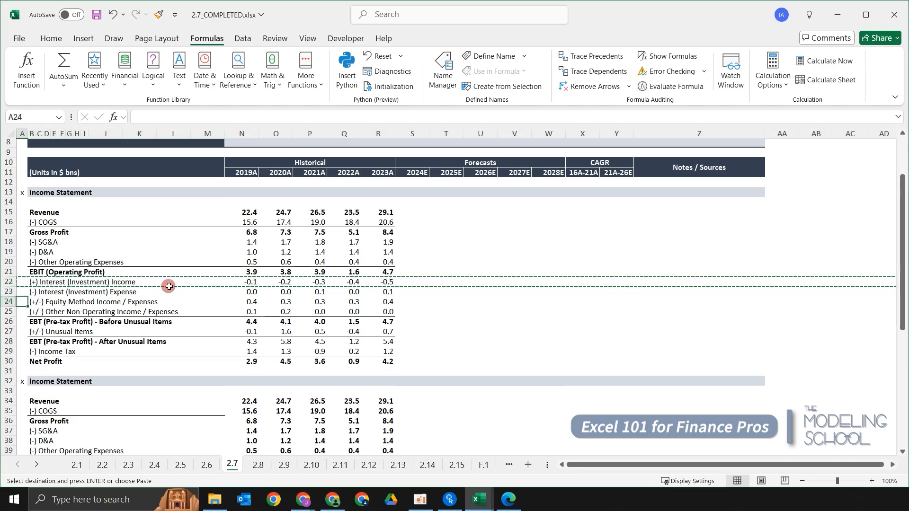
{"action": "key", "text": "shift+space"}
{"action": "key", "text": "ctrl+shift+plus"}
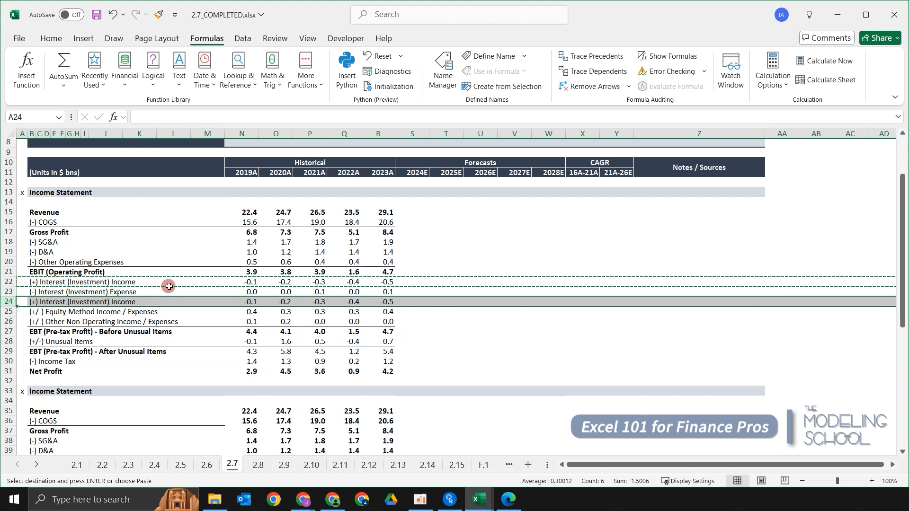
- Check the 2019A figure of the inserted Interest (Investment) Income row 24 and undo the row insertion
{"action": "key", "text": "Right"}
{"action": "key", "text": "Right"}
{"action": "key", "text": "Right"}
{"action": "key", "text": "Right"}
{"action": "key", "text": "Right"}
{"action": "key", "text": "Right"}
{"action": "key", "text": "Right"}
{"action": "key", "text": "Right"}
{"action": "key", "text": "Right"}
{"action": "key", "text": "Right"}
{"action": "key", "text": "Right"}
{"action": "key", "text": "Right"}
{"action": "key", "text": "Right"}
{"action": "key", "text": "Right"}
{"action": "key", "text": "Left"}
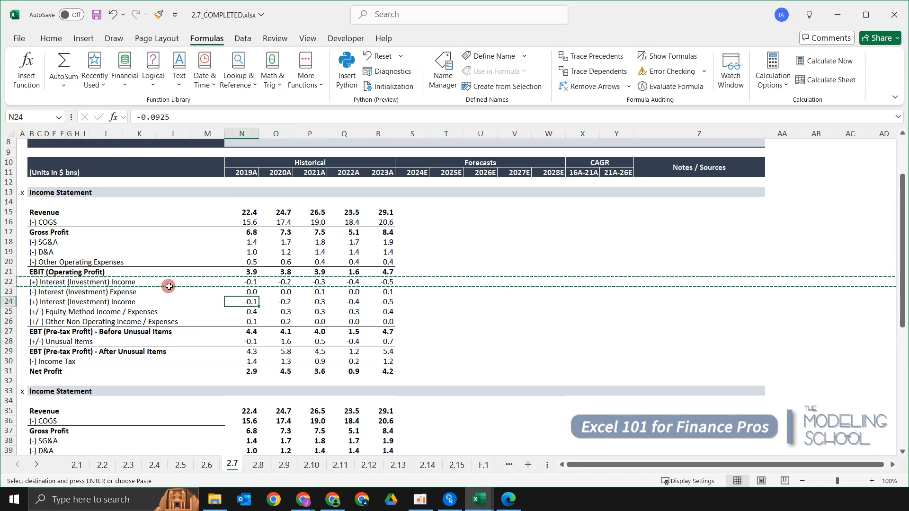
{"action": "key", "text": "ctrl+z"}
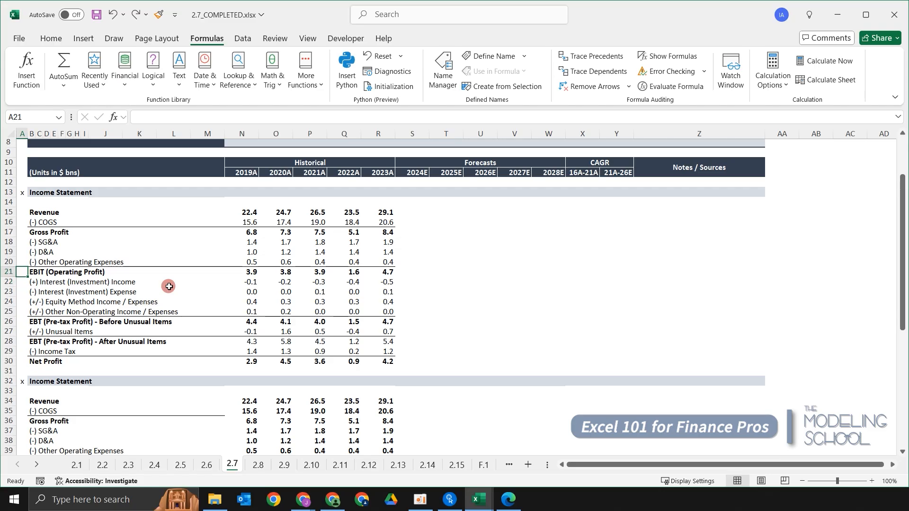
- Copy the entire Interest (Investment) Income row 22 and paste it over the Interest (Investment) Expense row 23
{"action": "key", "text": "shift+space"}
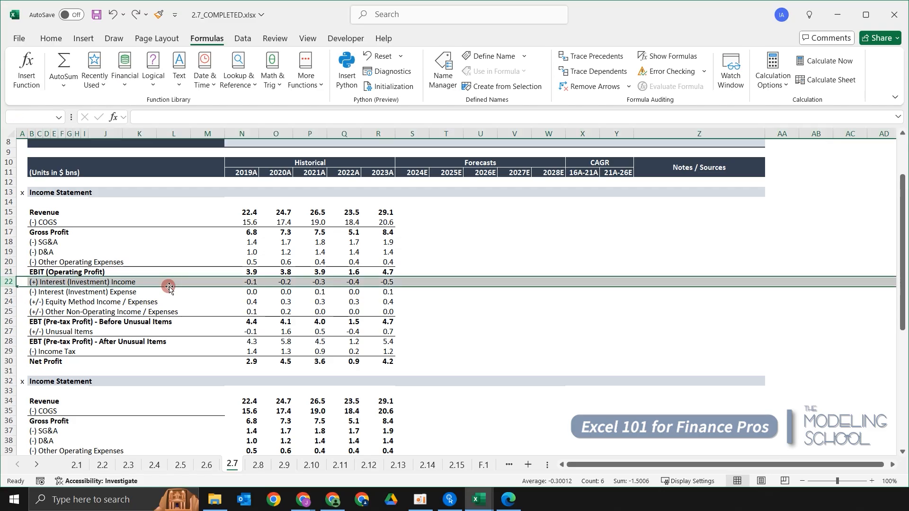
{"action": "key", "text": "ctrl+c"}
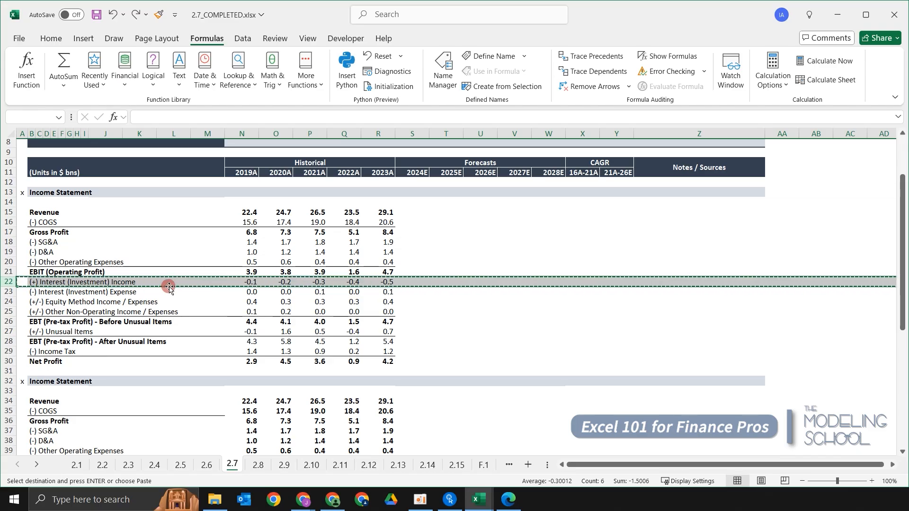
{"action": "key", "text": "Down"}
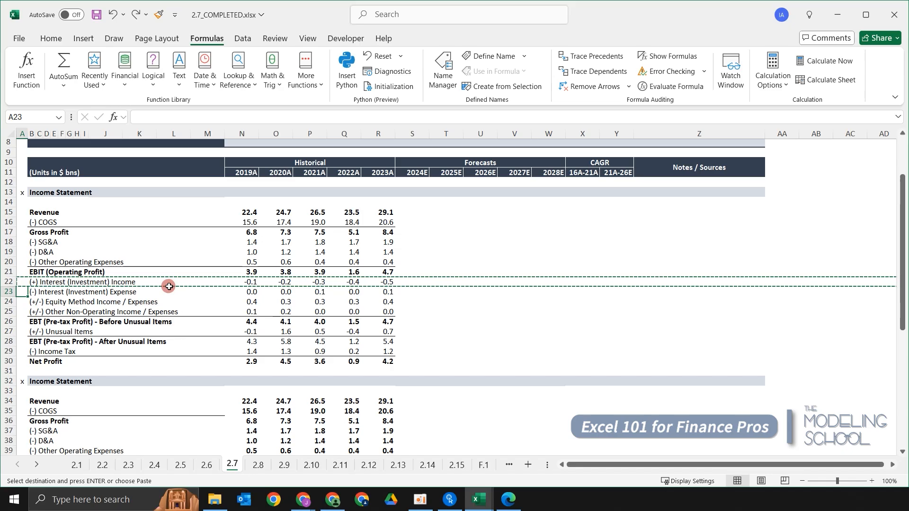
{"action": "key", "text": "shift+space"}
{"action": "key", "text": "ctrl+v"}
- Examine the pasted figures across row 23, comparing the 2019A and following historical columns with row 22
{"action": "key", "text": "Right"}
{"action": "key", "text": "Right"}
{"action": "key", "text": "Right"}
{"action": "key", "text": "Right"}
{"action": "key", "text": "Right"}
{"action": "key", "text": "Right"}
{"action": "key", "text": "Right"}
{"action": "key", "text": "Right"}
{"action": "key", "text": "Right"}
{"action": "key", "text": "Right"}
{"action": "key", "text": "Right"}
{"action": "key", "text": "Right"}
{"action": "key", "text": "Right"}
{"action": "key", "text": "Right"}
{"action": "key", "text": "Right"}
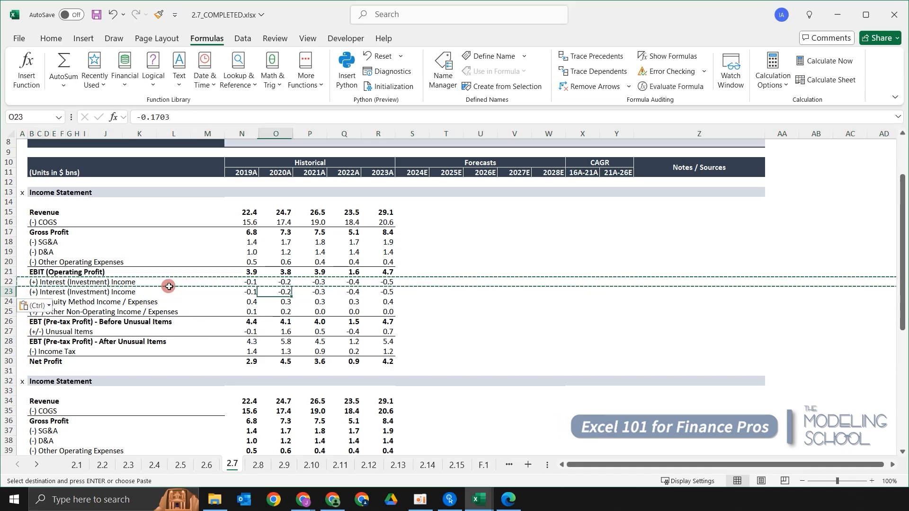
{"action": "key", "text": "Left"}
{"action": "key", "text": "Left"}
{"action": "key", "text": "Left"}
{"action": "key", "text": "Right"}
{"action": "key", "text": "Right"}
{"action": "key", "text": "Right"}
{"action": "key", "text": "Right"}
{"action": "key", "text": "Left"}
{"action": "key", "text": "Left"}
{"action": "key", "text": "Left"}
{"action": "key", "text": "Left"}
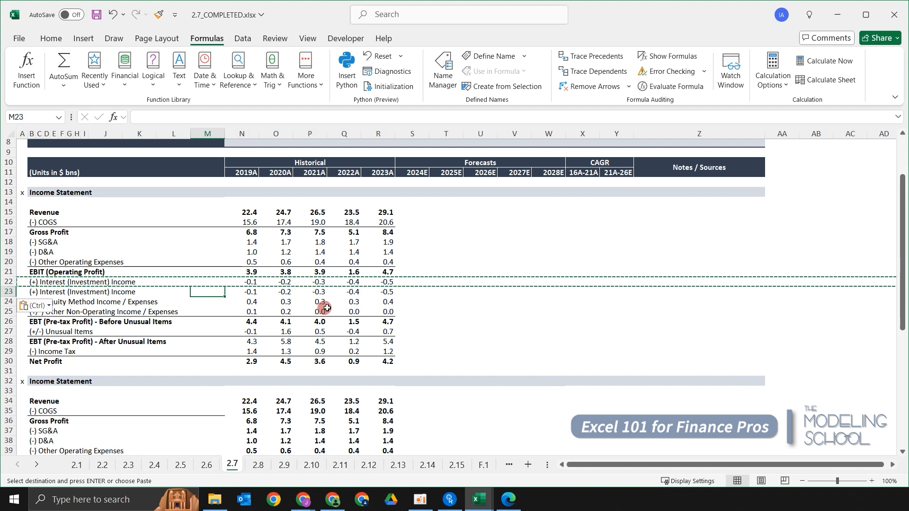
- Undo the paste over the Interest (Investment) Expense row and clear the copy selection
{"action": "key", "text": "ctrl+z"}
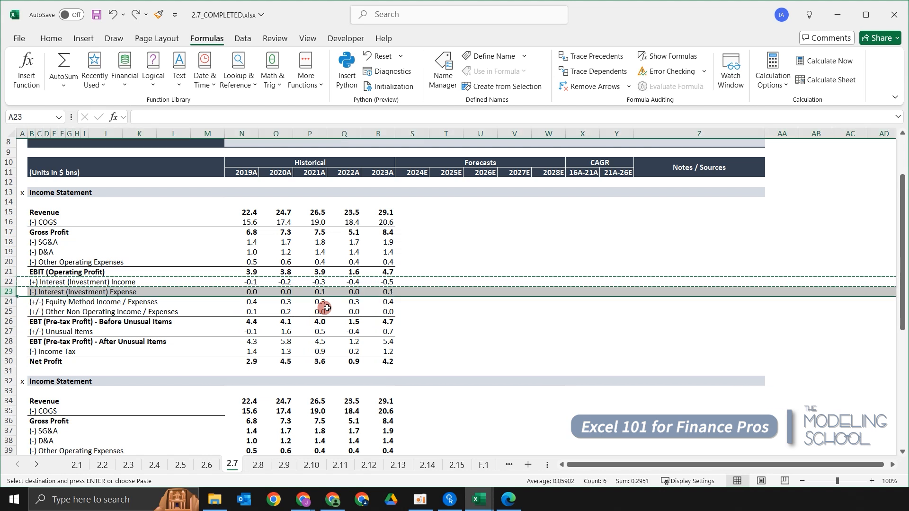
{"action": "key", "text": "Escape"}
{"action": "key", "text": "Up"}
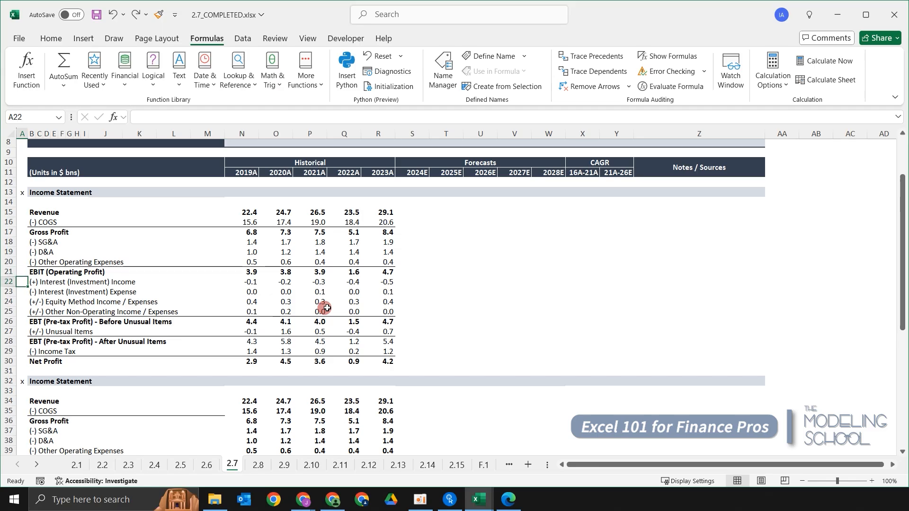
{"action": "key", "text": "Down"}
{"action": "key", "text": "Right"}
{"action": "key", "text": "Right"}
{"action": "key", "text": "Right"}
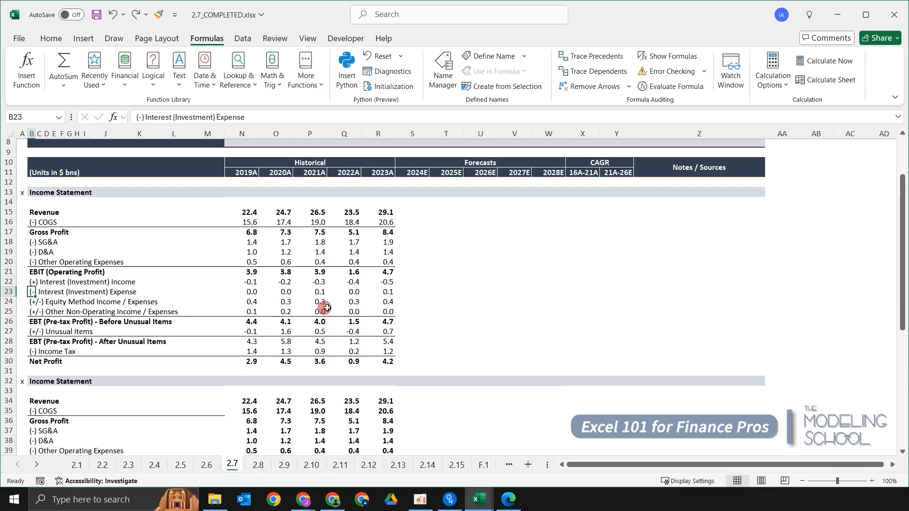
{"action": "key", "text": "Right"}
{"action": "key", "text": "Right"}
{"action": "key", "text": "Right"}
{"action": "key", "text": "Right"}
{"action": "key", "text": "Right"}
{"action": "key", "text": "Right"}
{"action": "key", "text": "Right"}
{"action": "key", "text": "Right"}
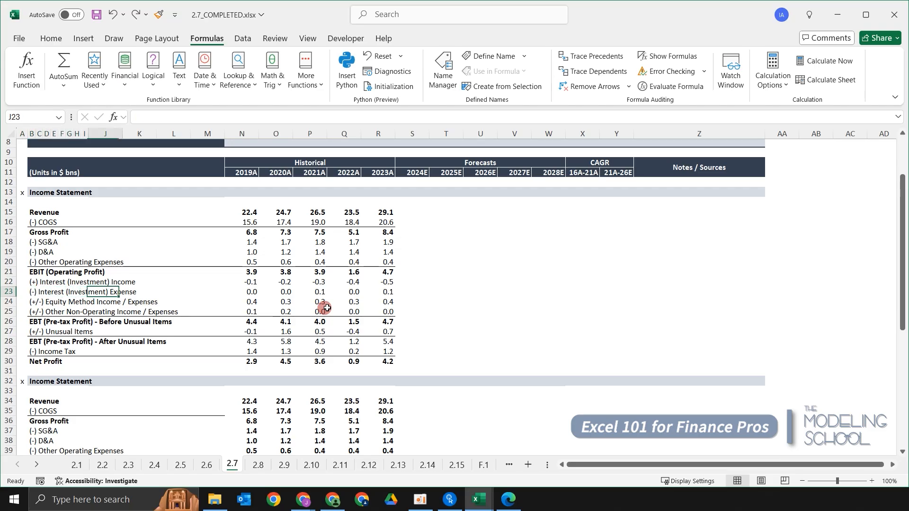
{"action": "key", "text": "Home"}
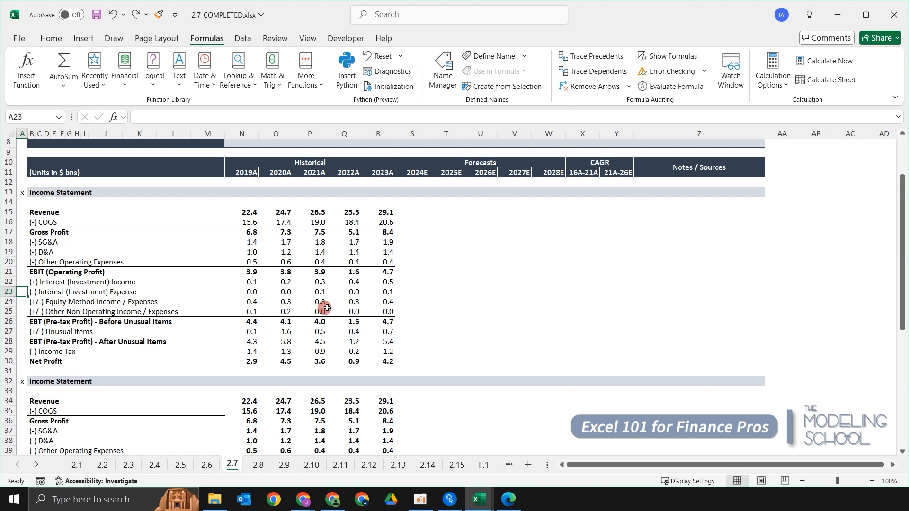
- Copy the entire Interest (Investment) Income row 22 of the first income statement
{"action": "key", "text": "Up"}
{"action": "key", "text": "shift+space"}
{"action": "key", "text": "ctrl+c"}
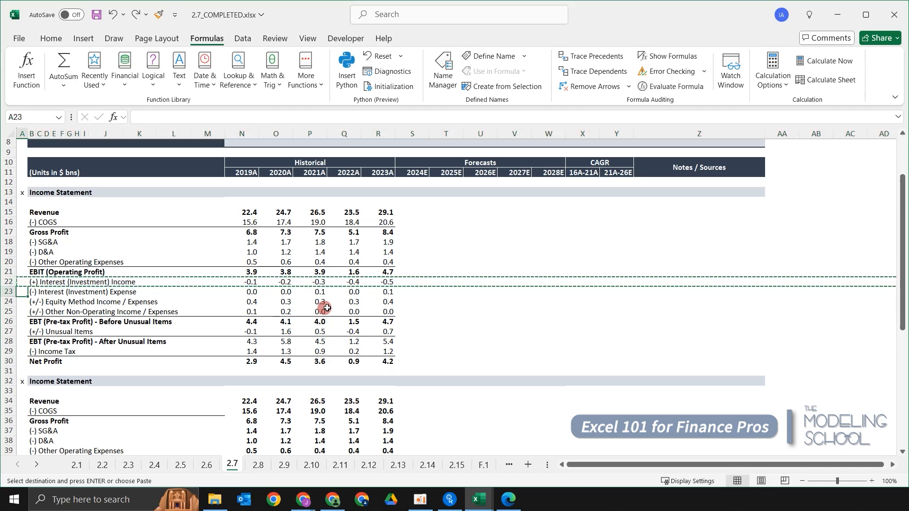
{"action": "key", "text": "Down"}
{"action": "key", "text": "Down"}
{"action": "key", "text": "Up"}
{"action": "key", "text": "shift+space"}
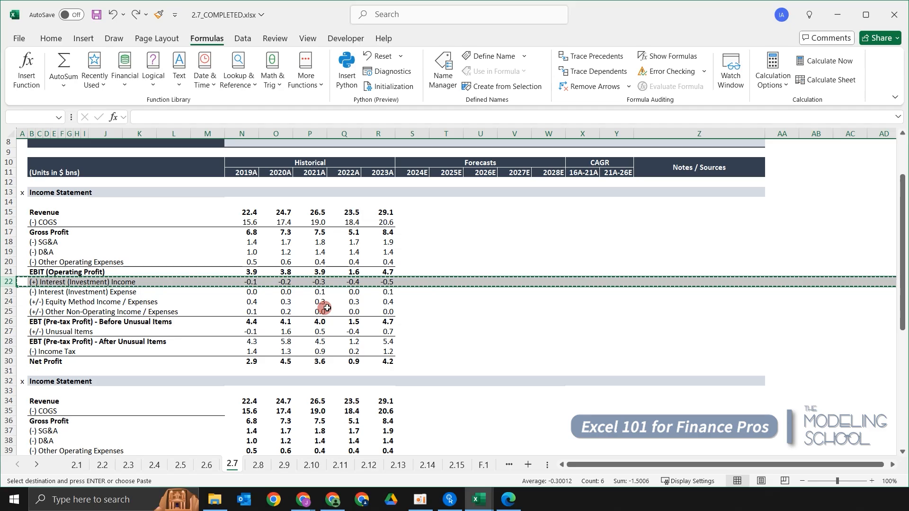
- Try to paste the copied full row starting from cell C24, dismiss the warning and cancel the copy
{"action": "key", "text": "Down"}
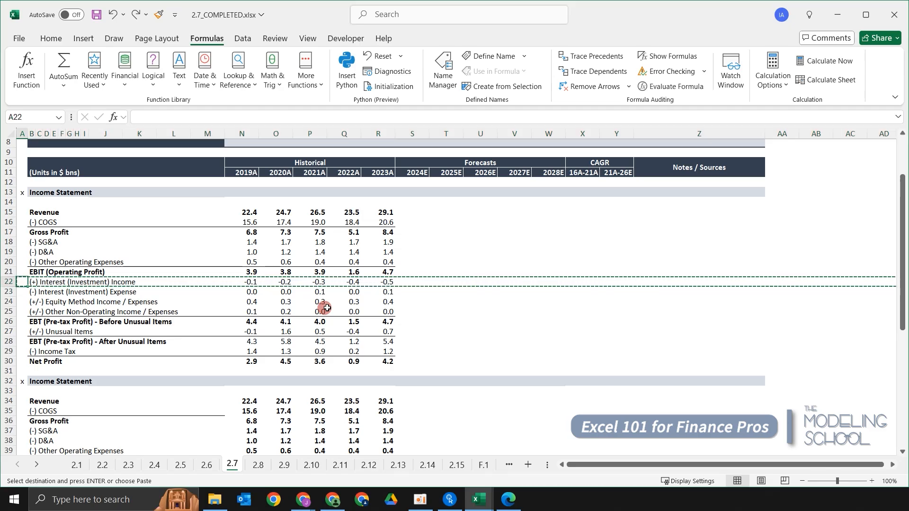
{"action": "key", "text": "Down"}
{"action": "key", "text": "Down"}
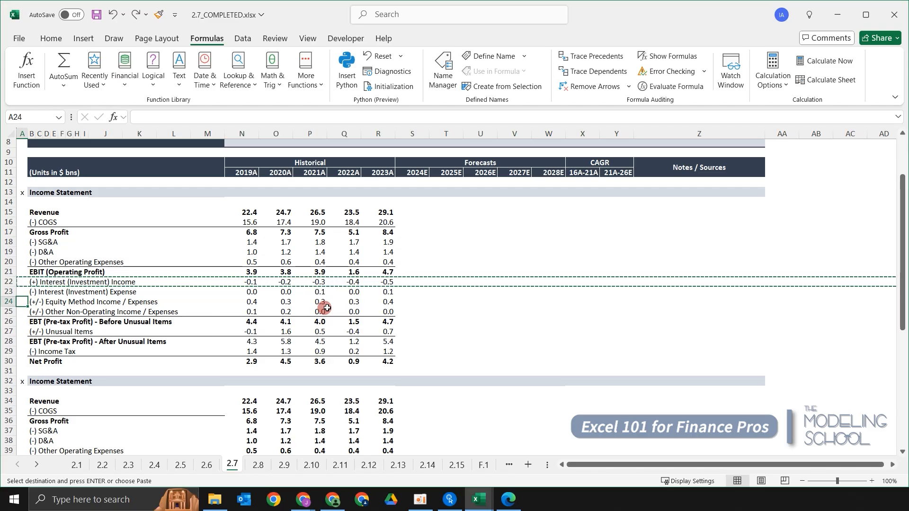
{"action": "key", "text": "Right"}
{"action": "key", "text": "Left"}
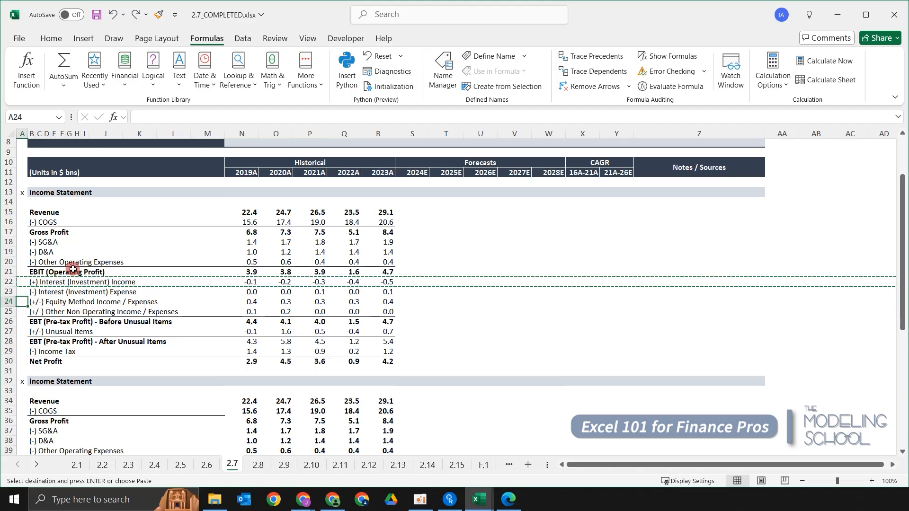
{"action": "key", "text": "Right"}
{"action": "key", "text": "Right"}
{"action": "key", "text": "Right"}
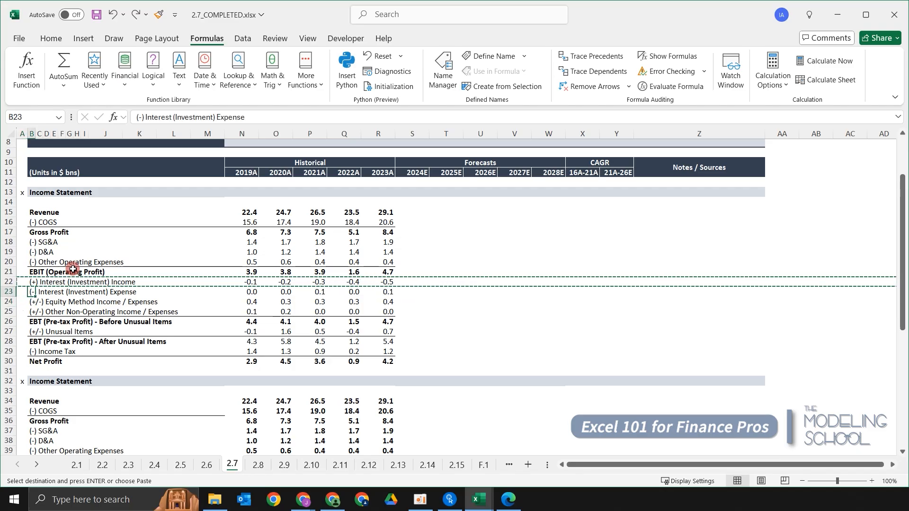
{"action": "key", "text": "Left"}
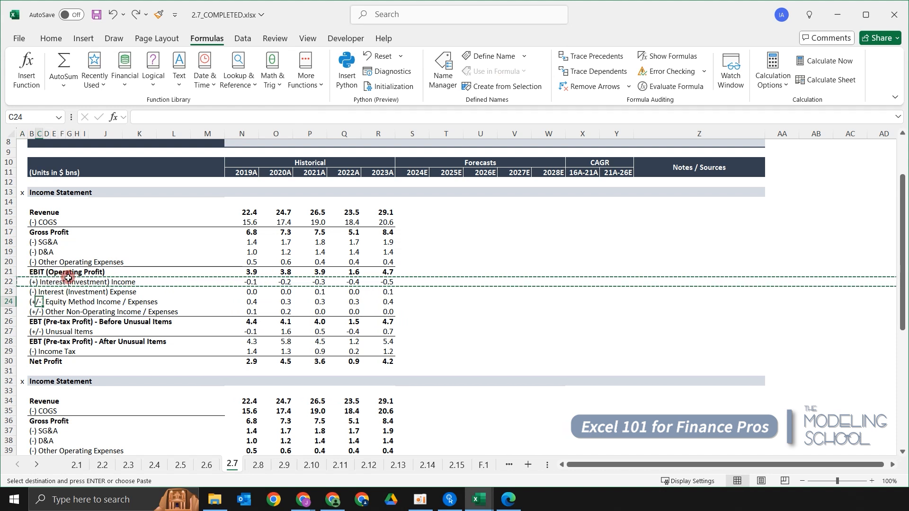
{"action": "key", "text": "ctrl+v"}
{"action": "left_click_drag", "start_coordinate": [828, 231], "coordinate": [297, 225]}
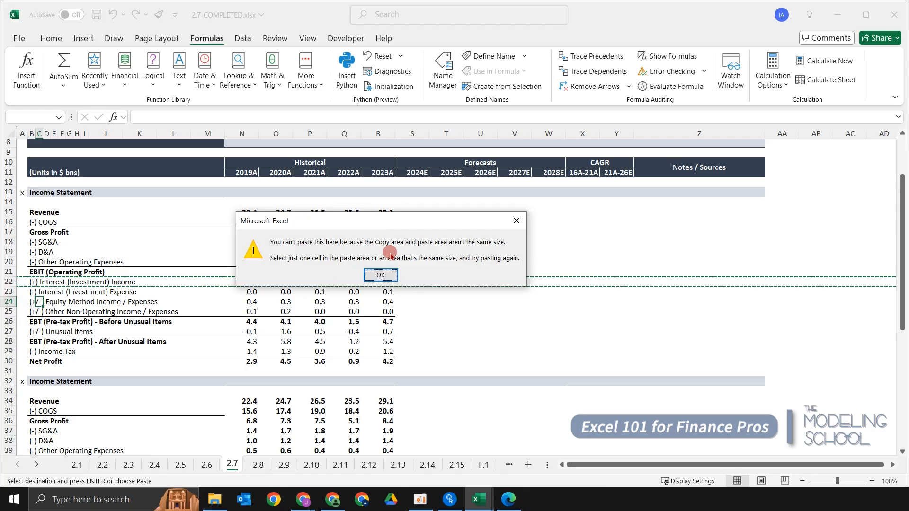
{"action": "left_click", "coordinate": [389, 278]}
{"action": "key", "text": "Escape"}
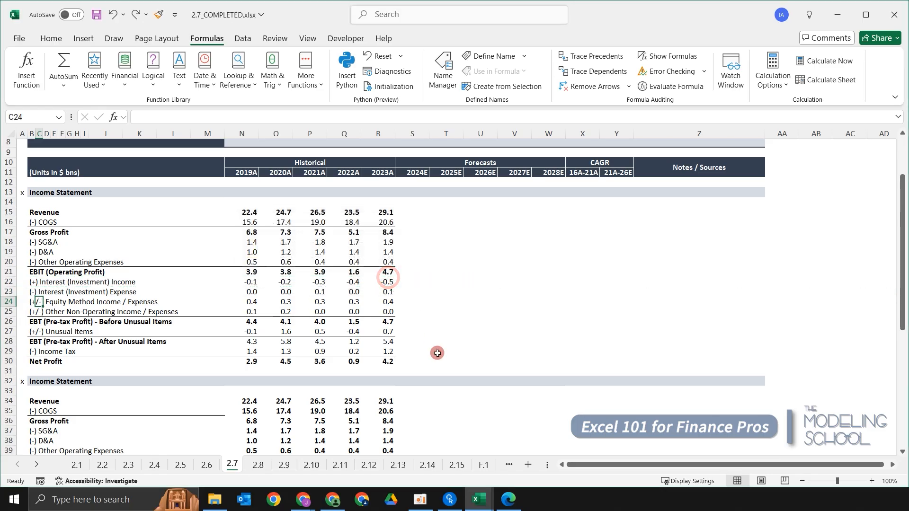
- Copy the full Interest (Investment) Income row 22 again and insert it above row 24 from column A
{"action": "key", "text": "Up"}
{"action": "key", "text": "Up"}
{"action": "key", "text": "Left"}
{"action": "key", "text": "shift+space"}
{"action": "key", "text": "ctrl+c"}
{"action": "key", "text": "Left"}
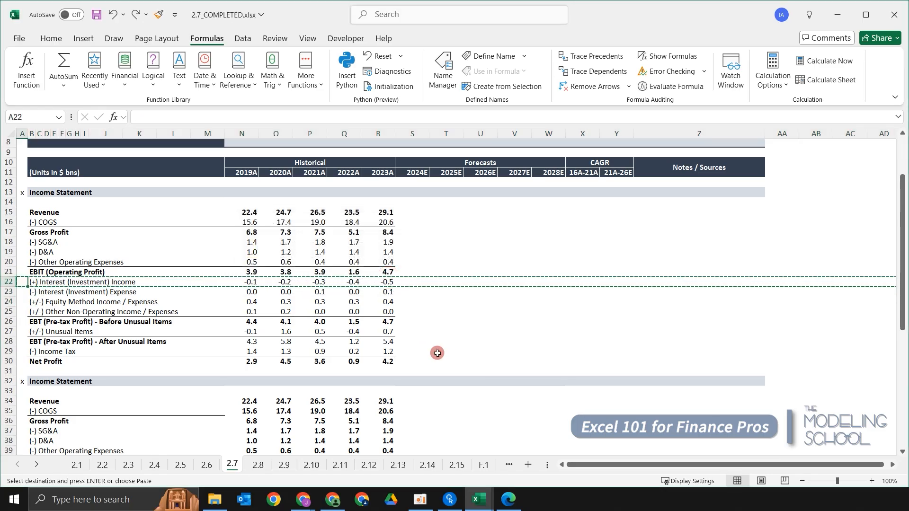
{"action": "key", "text": "Down"}
{"action": "key", "text": "Down"}
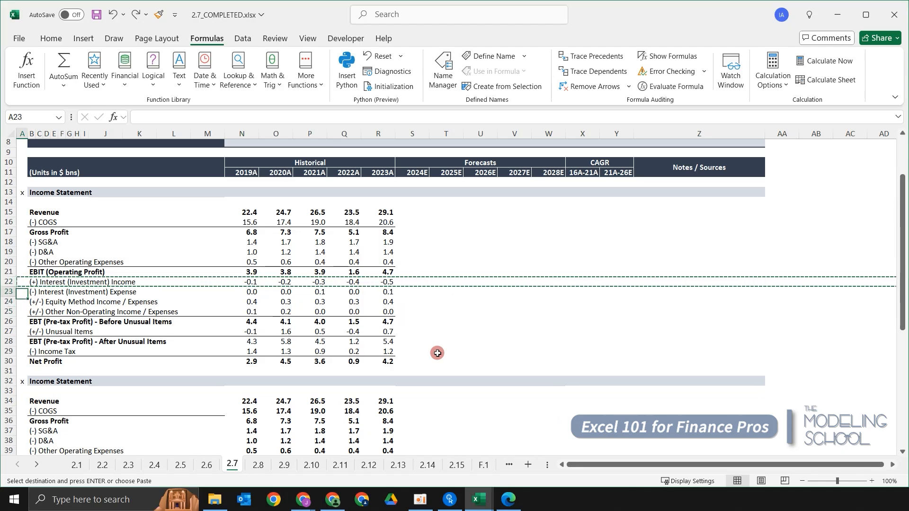
{"action": "key", "text": "ctrl+shift+plus"}
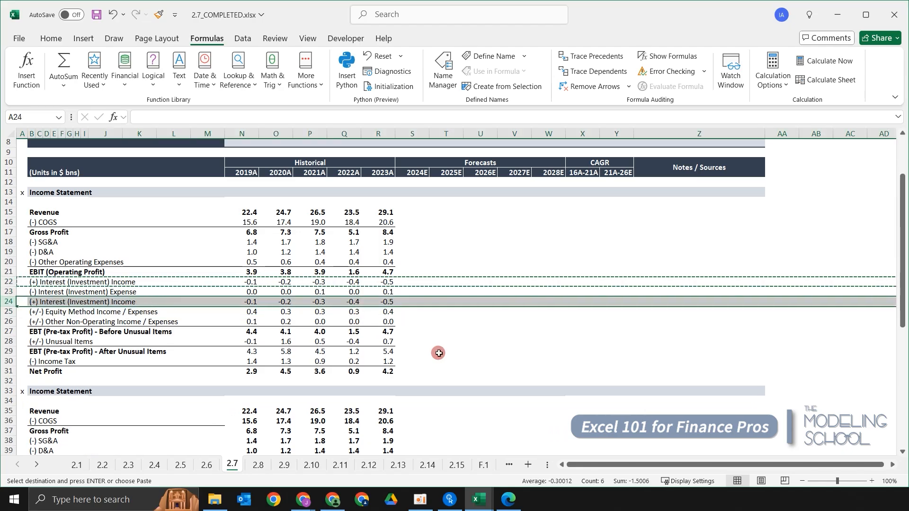
- Undo the inserted duplicate row, clear the copy selection and select empty cell V20
{"action": "key", "text": "ctrl+z"}
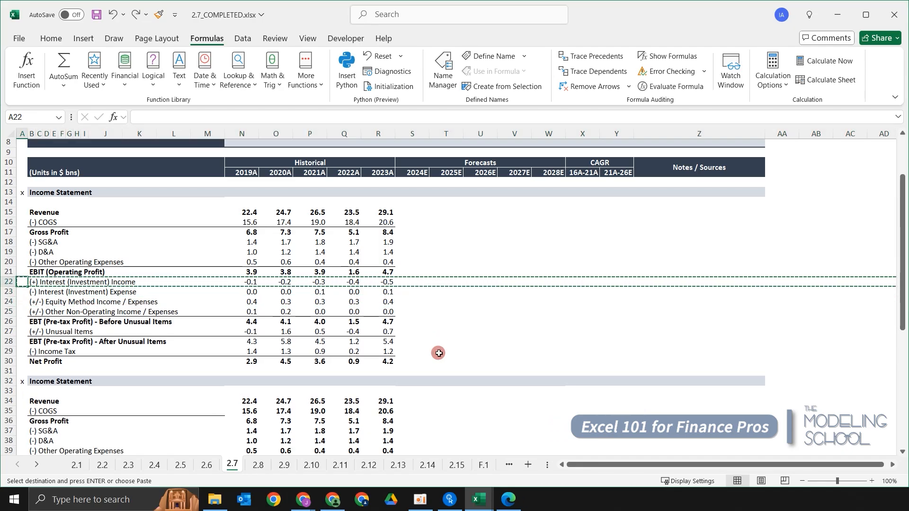
{"action": "key", "text": "Escape"}
{"action": "scroll", "coordinate": [438, 353], "scroll_direction": "up", "scroll_amount": 3}
{"action": "left_click", "coordinate": [500, 330]}
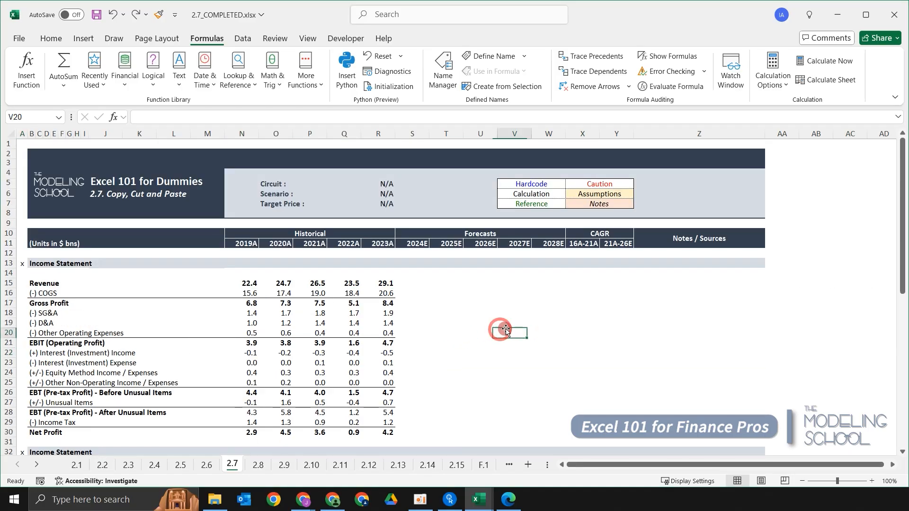
{"action": "left_click", "coordinate": [561, 304]}
{"action": "left_click", "coordinate": [587, 273]}
{"action": "key", "text": "Left"}
{"action": "key", "text": "Left"}
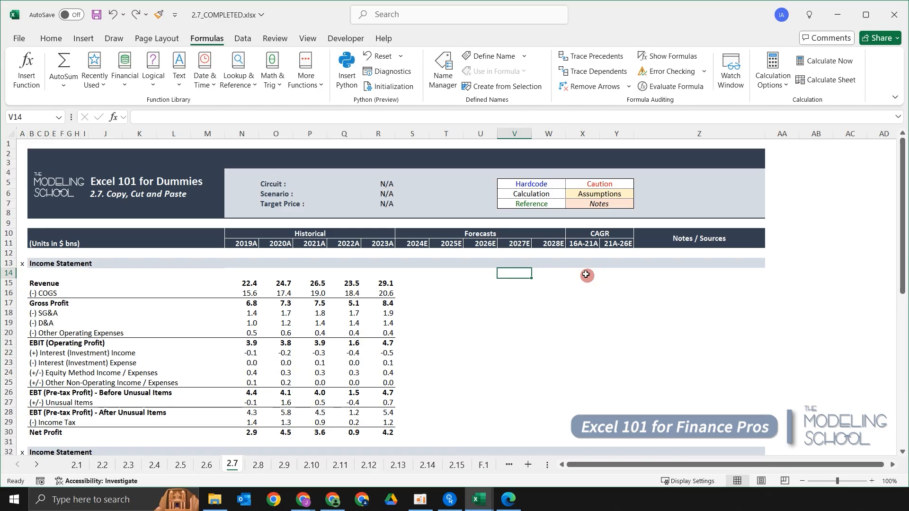
{"action": "key", "text": "Home"}
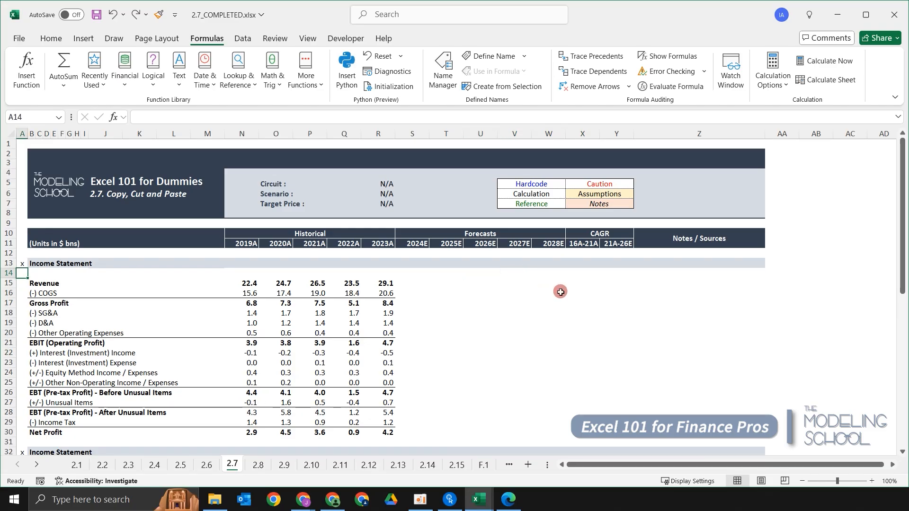
{"action": "left_click", "coordinate": [505, 303]}
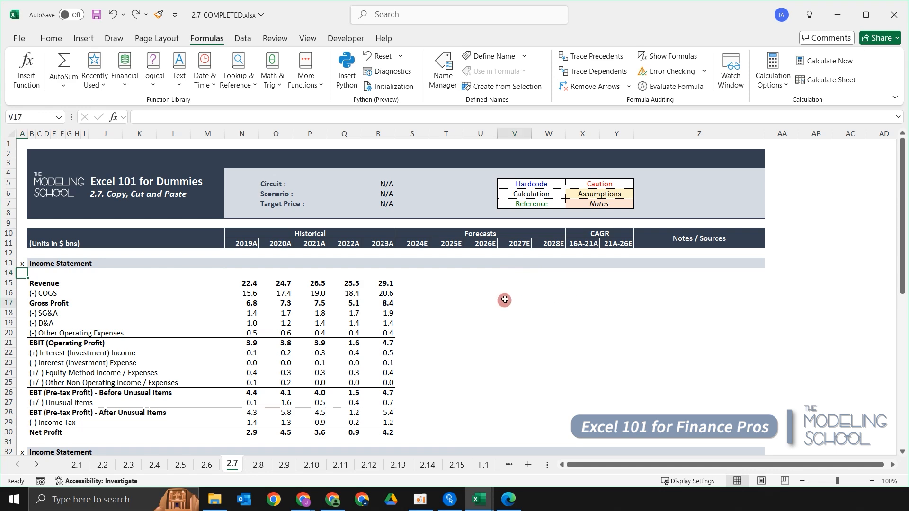
{"action": "left_click", "coordinate": [481, 284]}
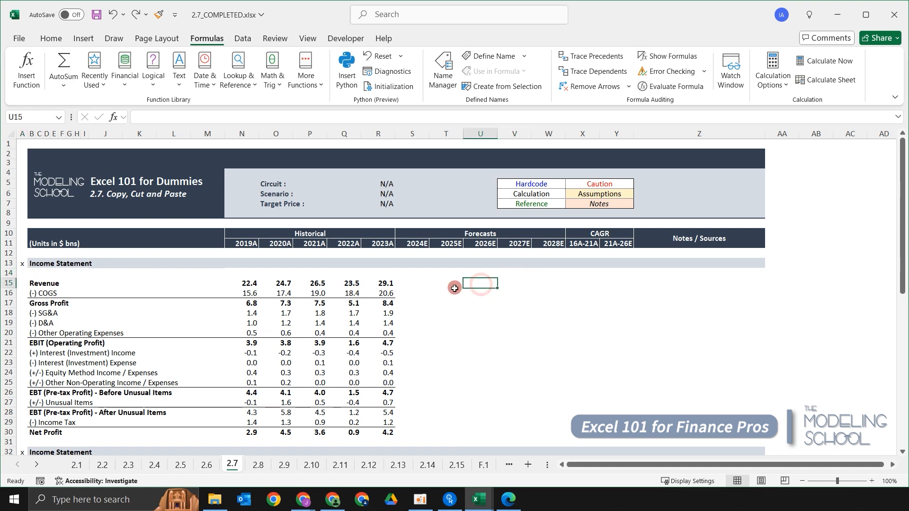
{"action": "left_click", "coordinate": [500, 320]}
{"action": "scroll", "coordinate": [502, 314], "scroll_direction": "down", "scroll_amount": 2}
{"action": "scroll", "coordinate": [487, 303], "scroll_direction": "up", "scroll_amount": 3}
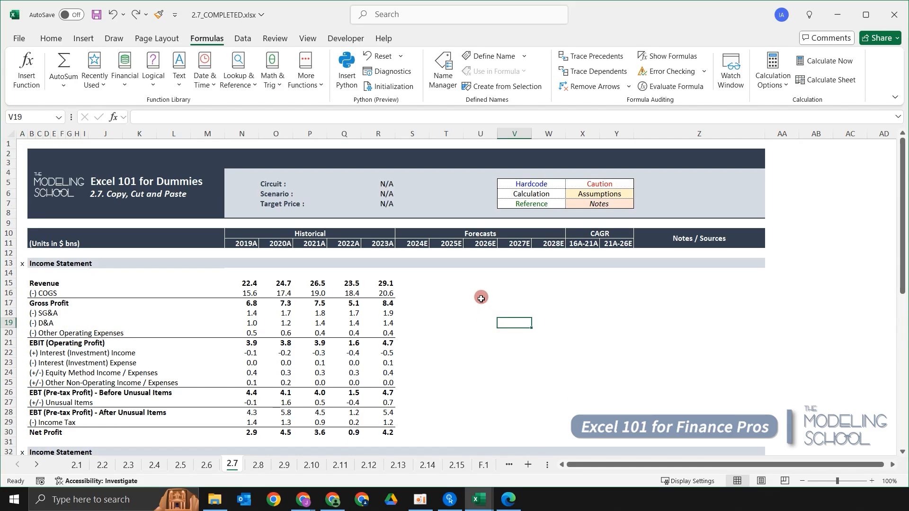
{"action": "left_click", "coordinate": [503, 350]}
{"action": "left_click", "coordinate": [444, 333]}
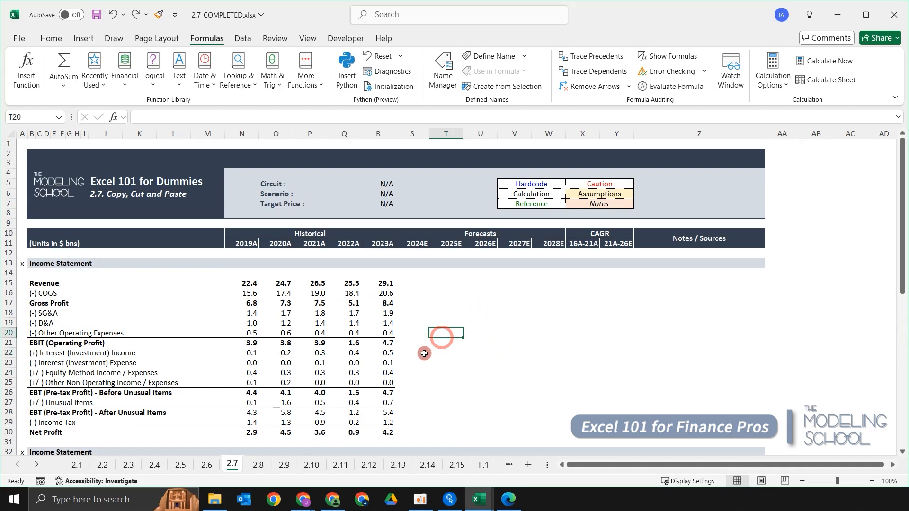